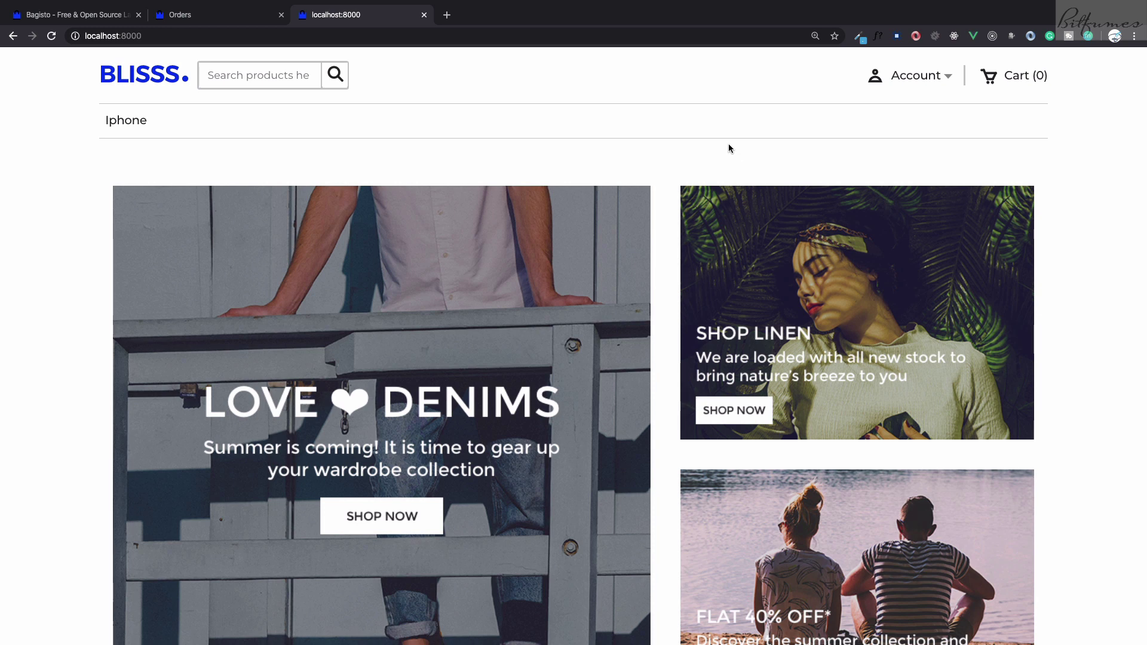
View the customer's Orders page, which lists one Pending $1,100.00 order dated 2020-01-13
left_click(910, 93)
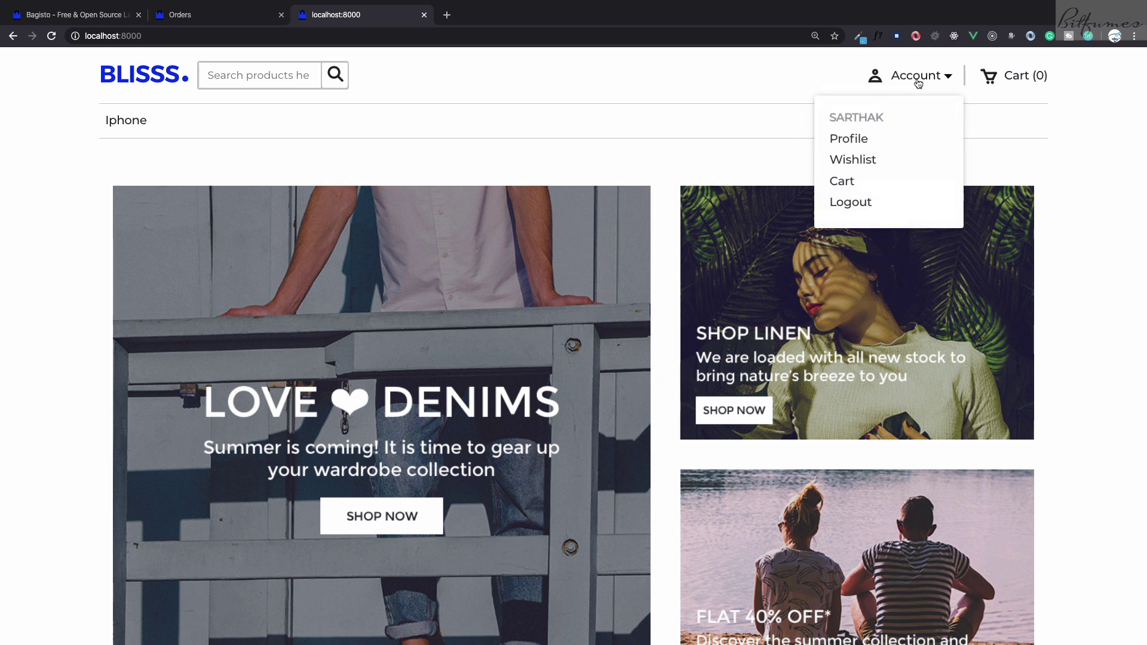
left_click(861, 135)
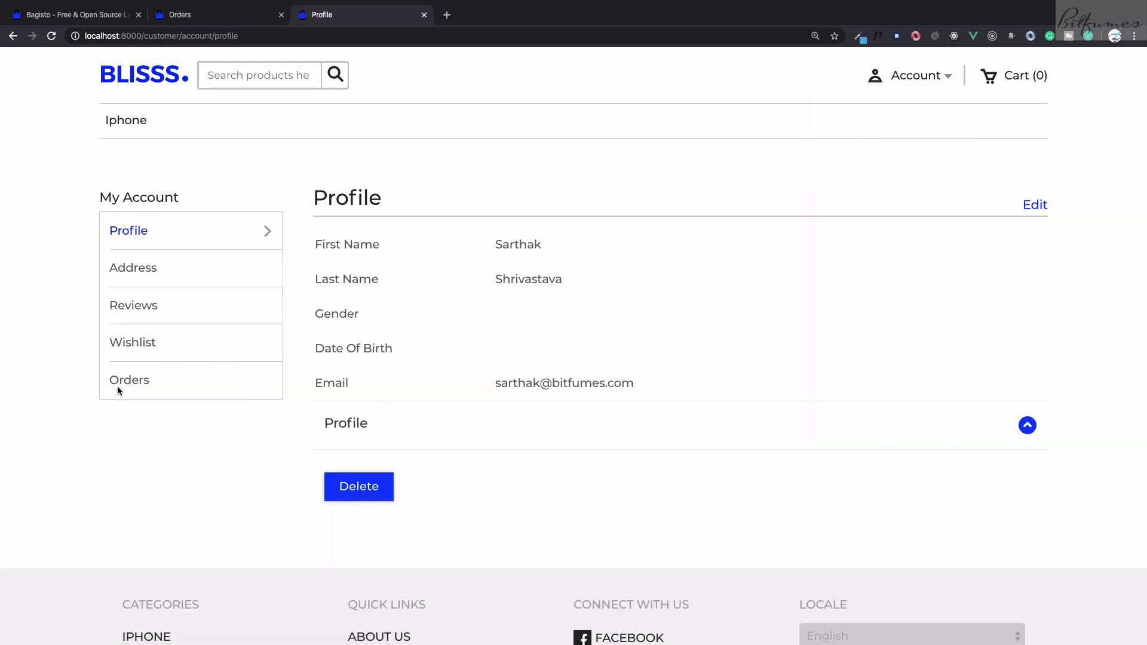
left_click(117, 386)
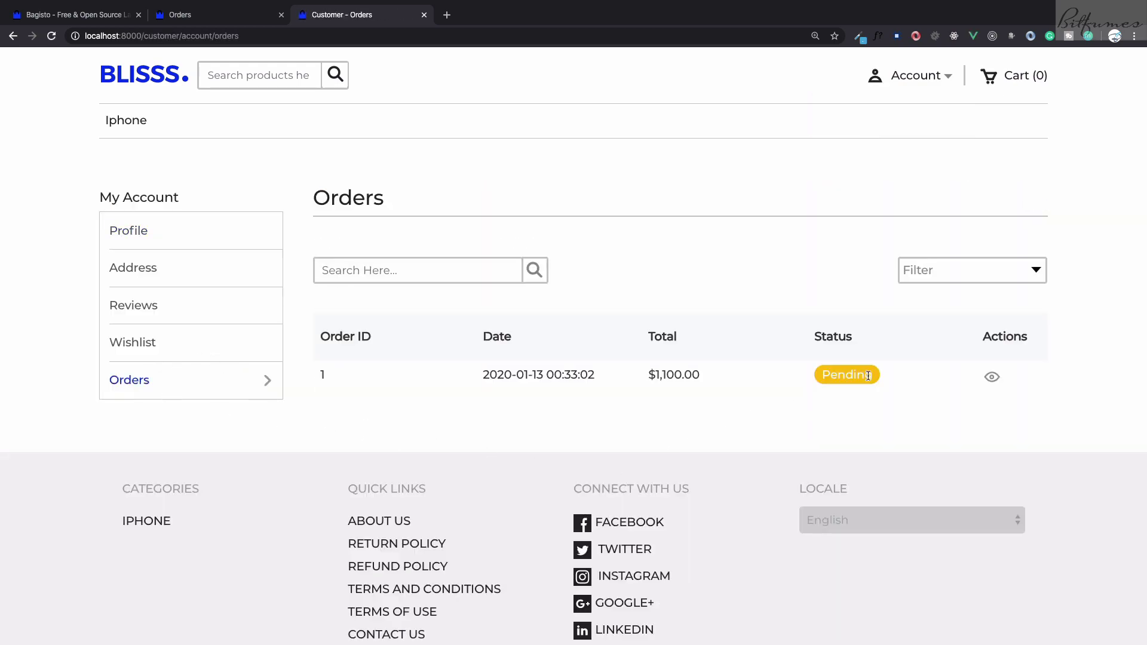
Open the admin Order #1 details and review its Iphone 11 pro product and $1,100.00 totals
key("ctrl+shift+Tab")
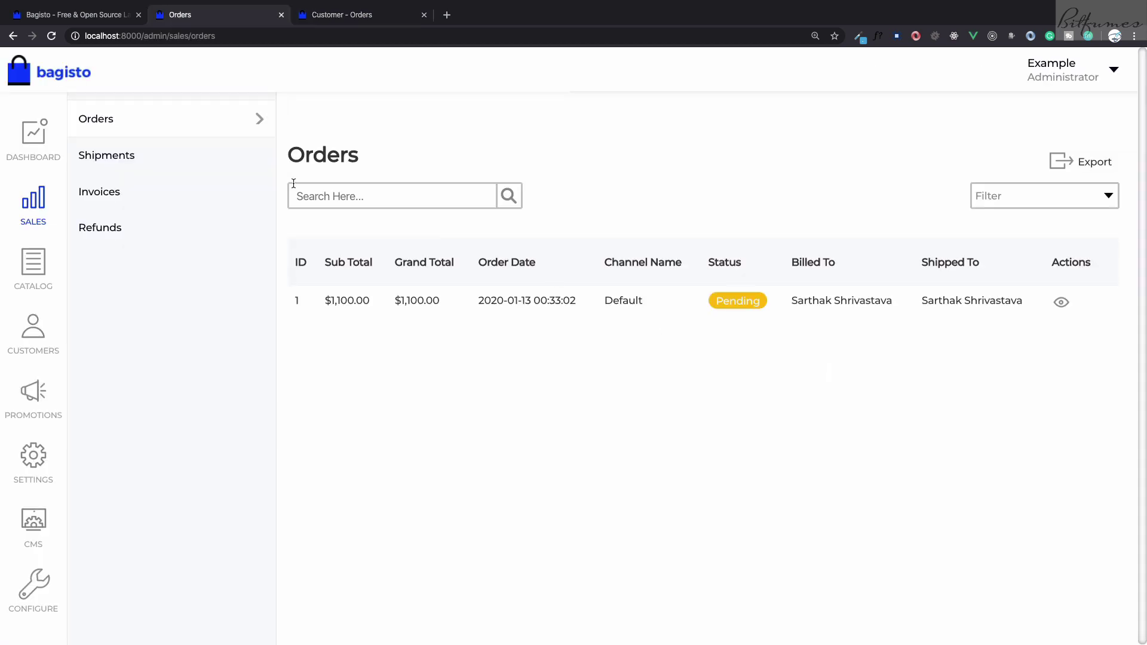
left_click(28, 217)
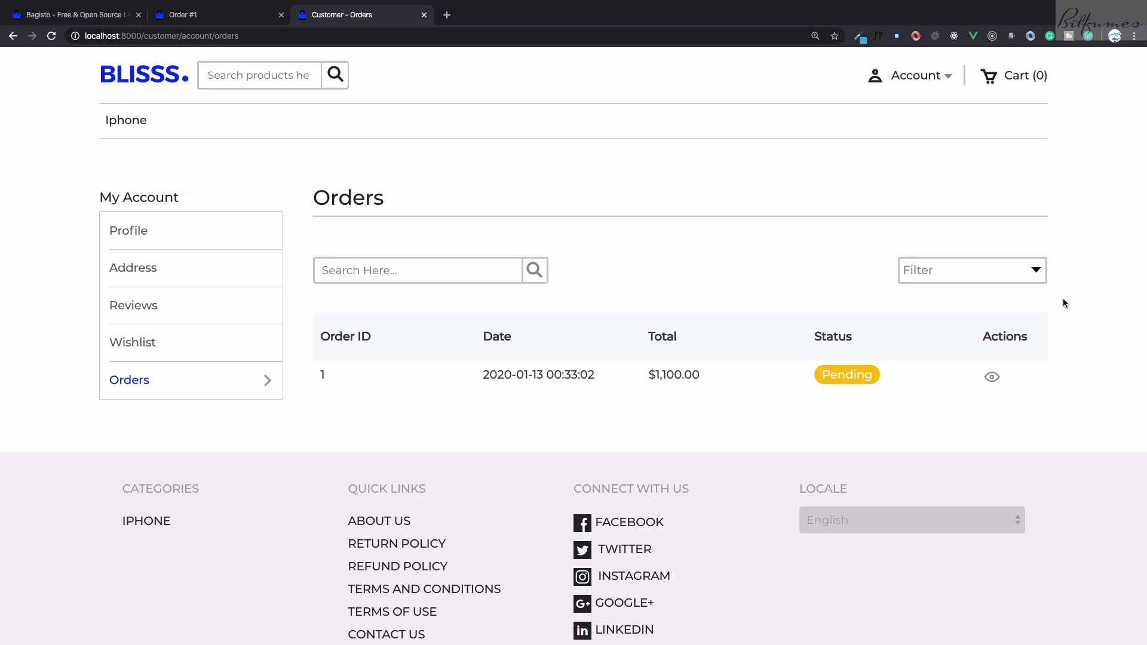
key("ctrl+shift+Tab")
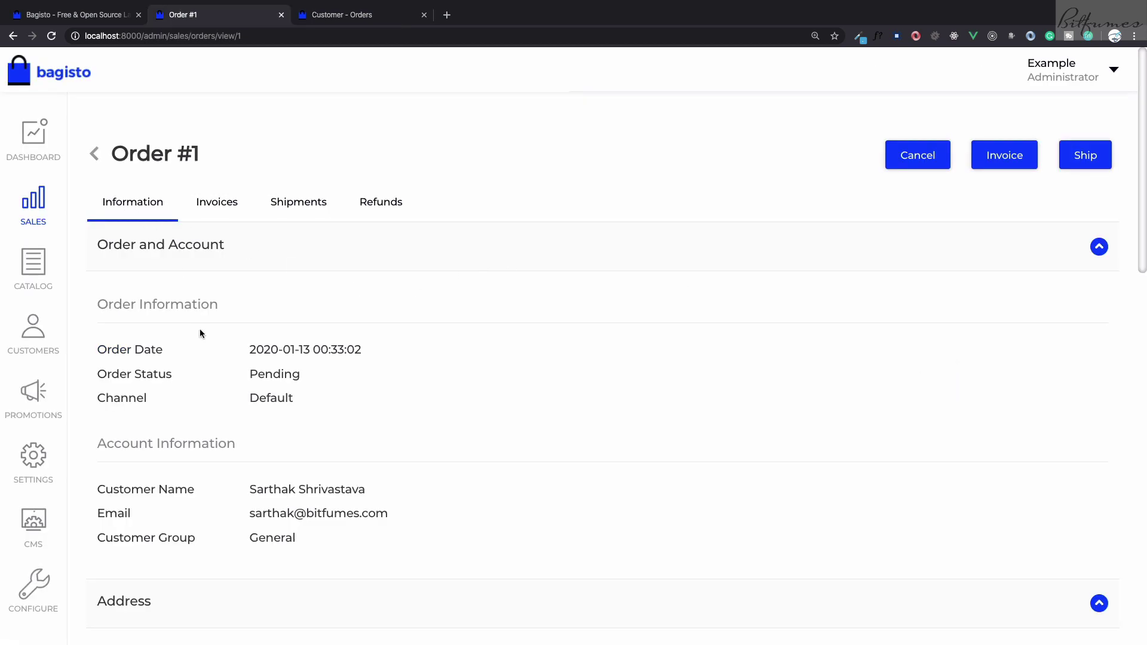
scroll(200, 332, "down", 15)
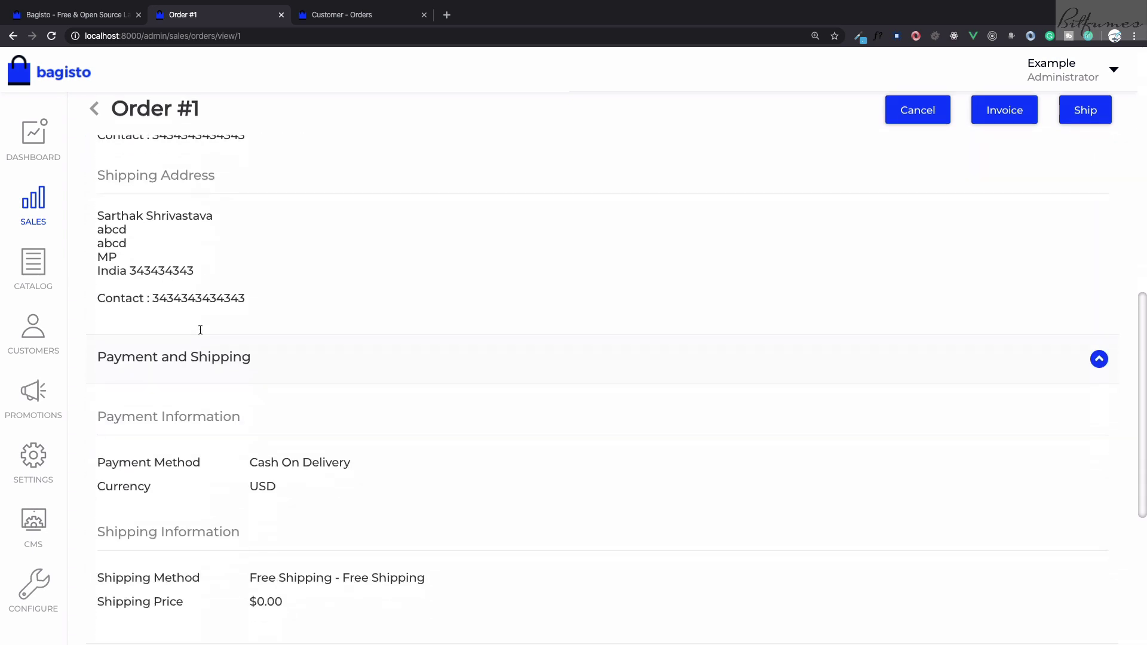
scroll(201, 334, "down", 3)
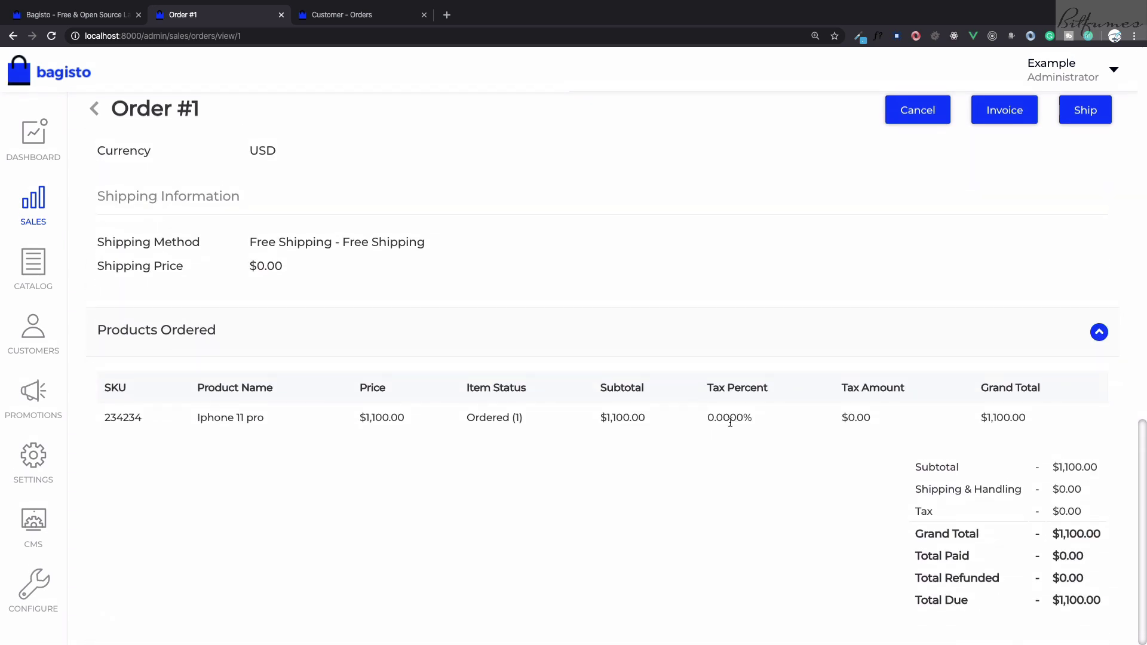
scroll(908, 274, "up", 15)
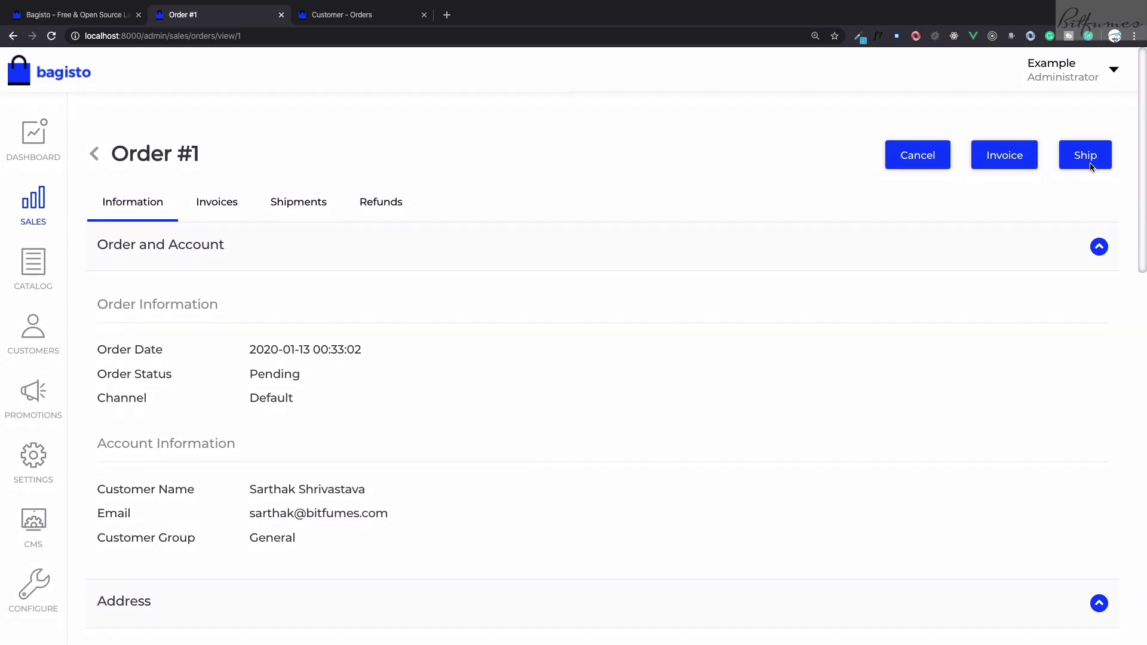
Start a shipment for Order #1 with carrier FedEx and tracking number E123545454
left_click(1093, 161)
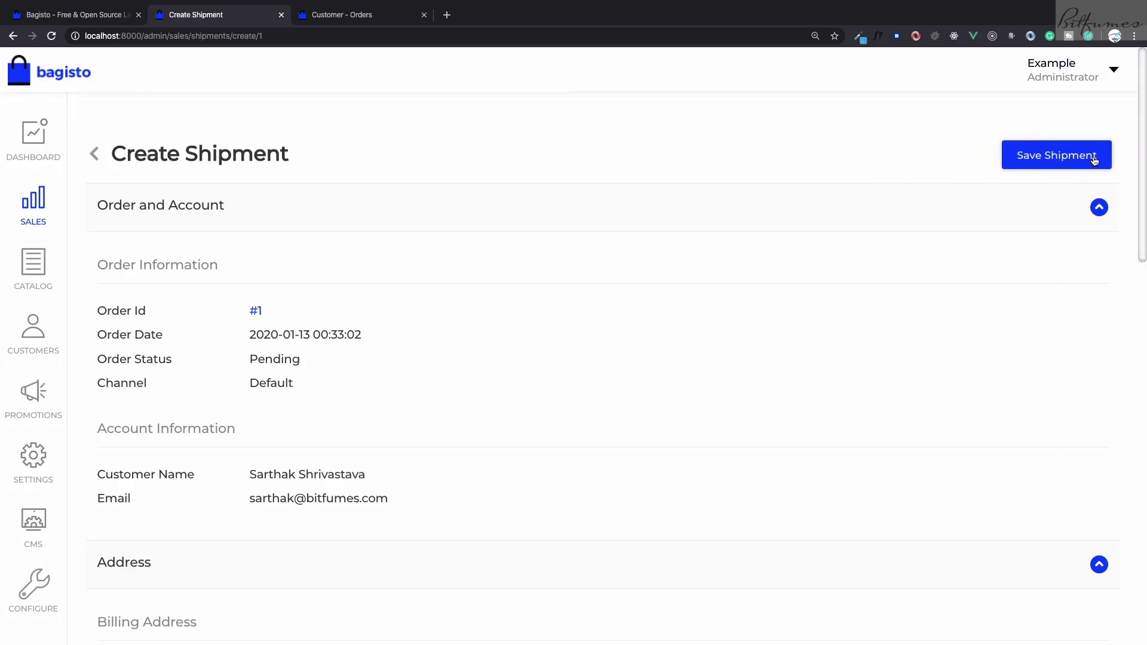
scroll(554, 401, "down", 9)
scroll(554, 401, "down", 7)
left_click(282, 341)
type("FedEXx")
key("Tab")
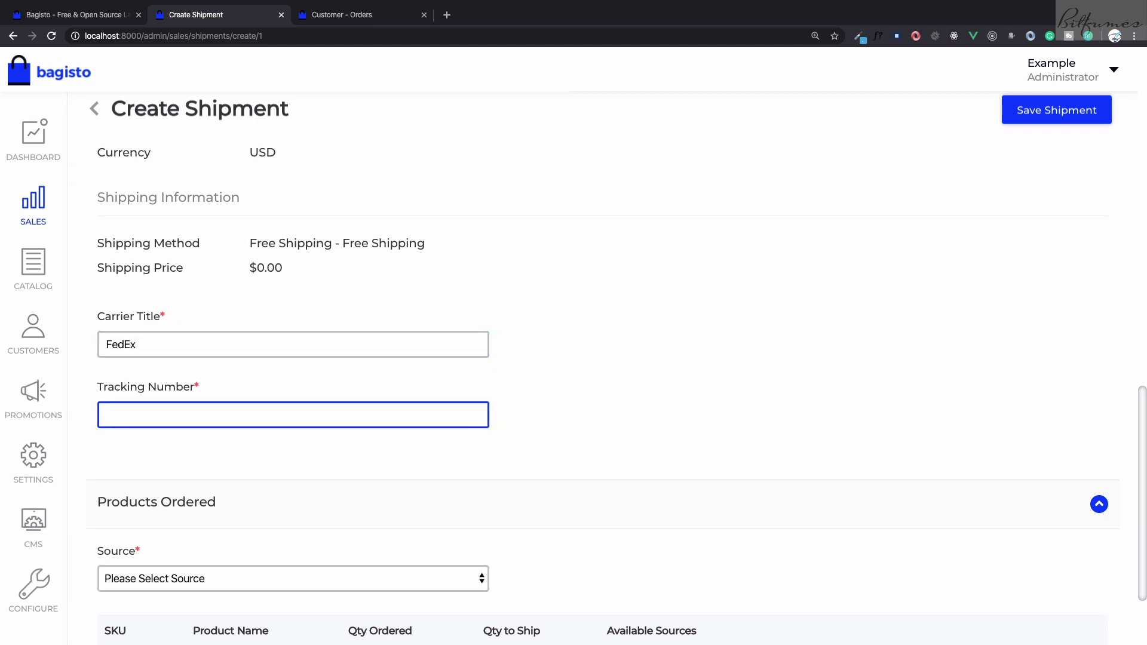
type("E123545454")
Choose Default as the shipment source and set the quantity to ship to 1
scroll(224, 445, "down", 2)
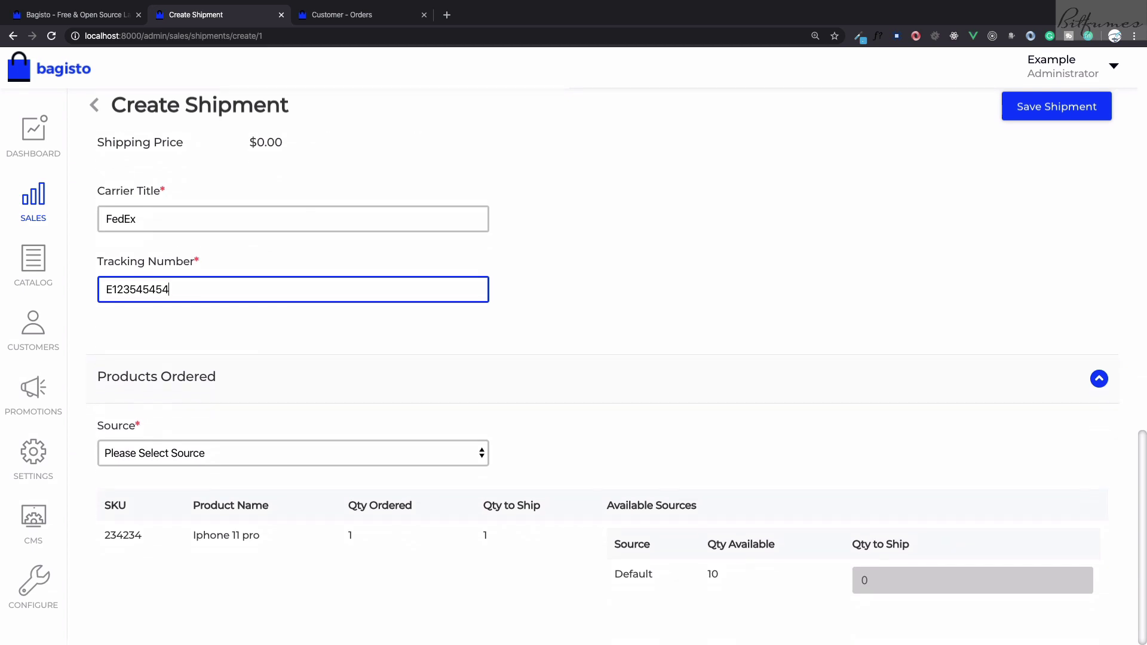
left_click(225, 457)
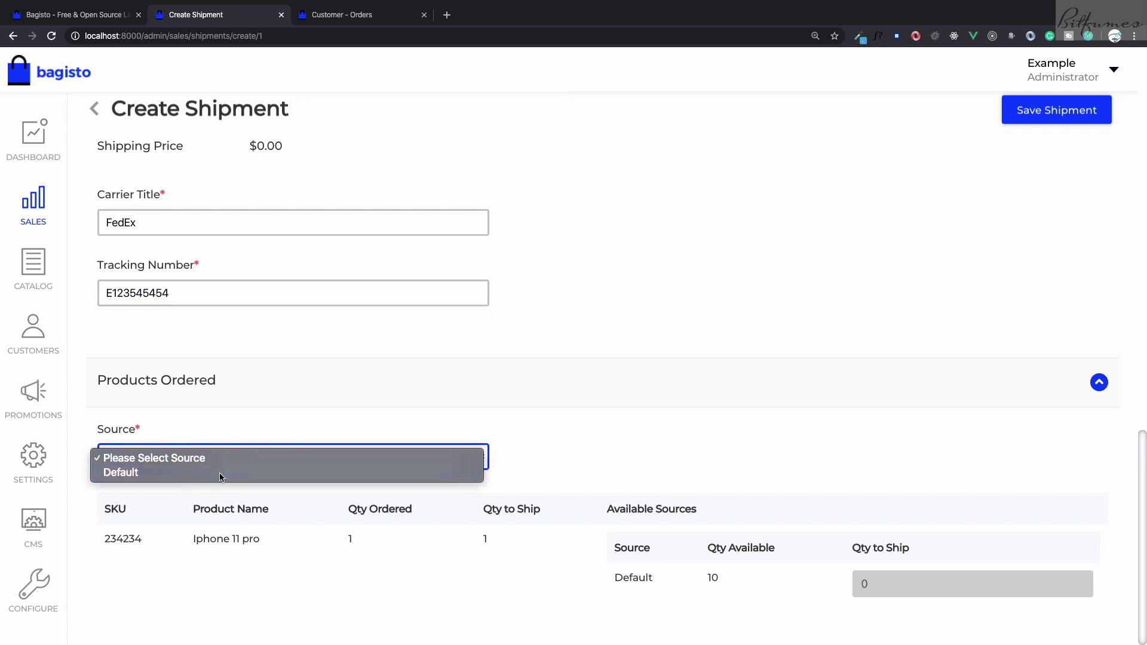
left_click(220, 471)
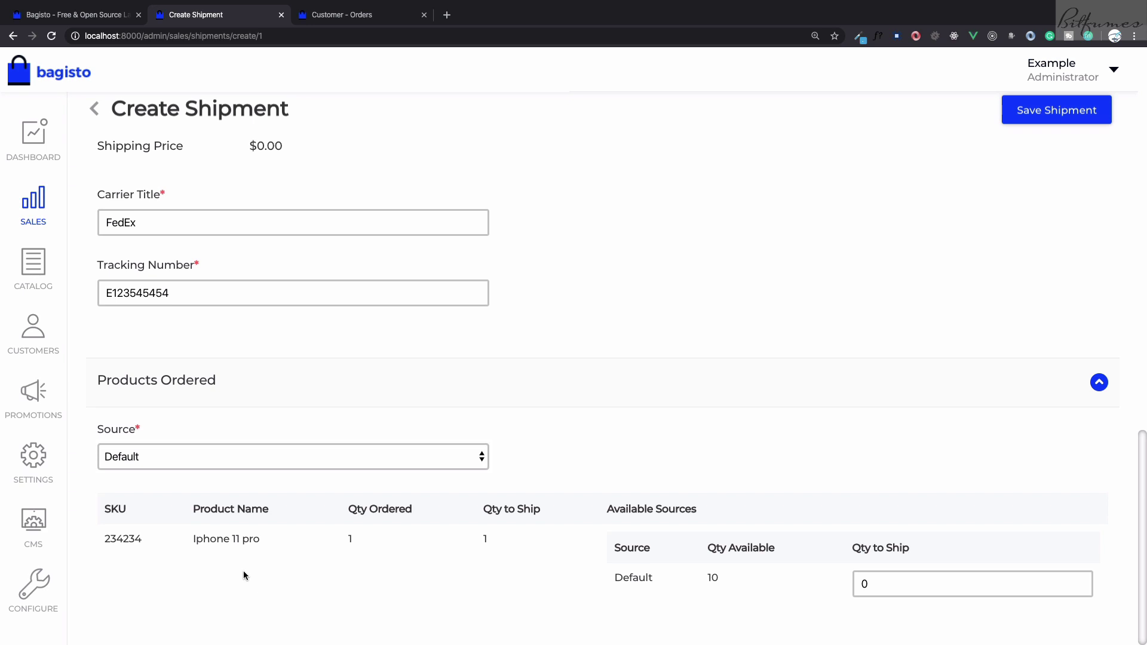
left_click(237, 460)
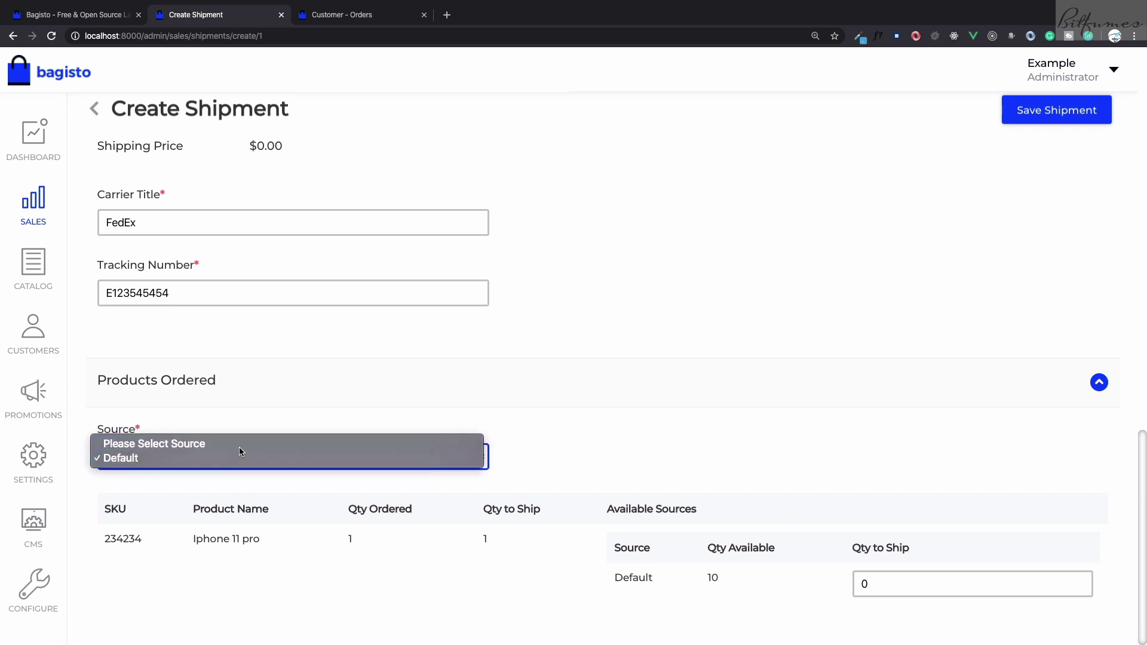
left_click(239, 444)
key("Down")
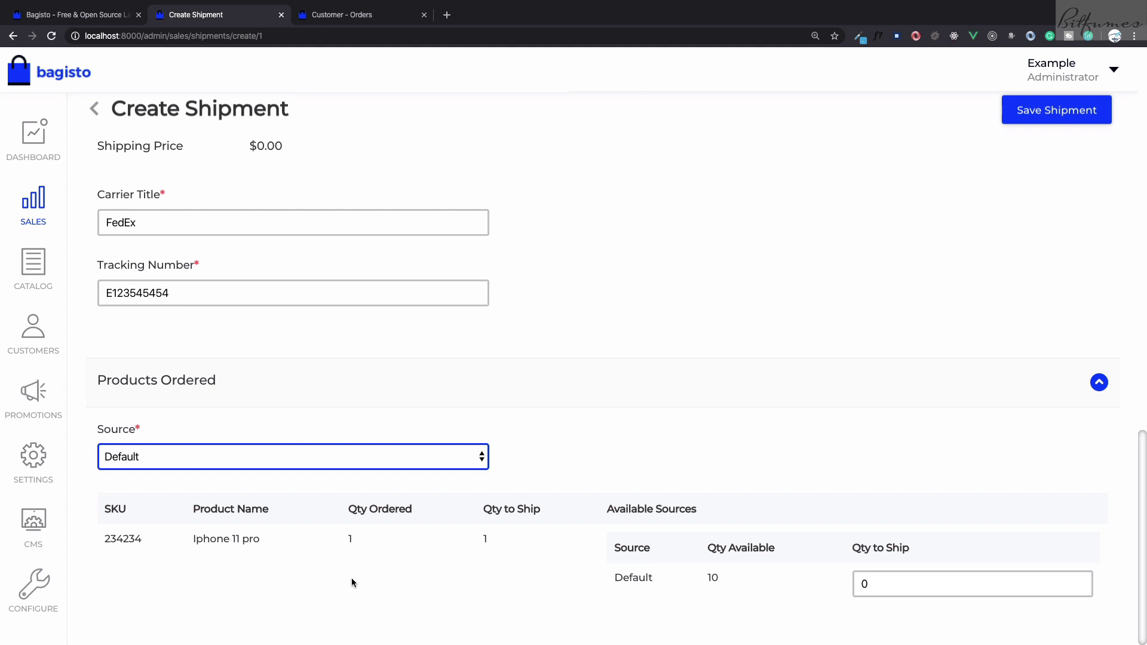
key("Tab")
type("1")
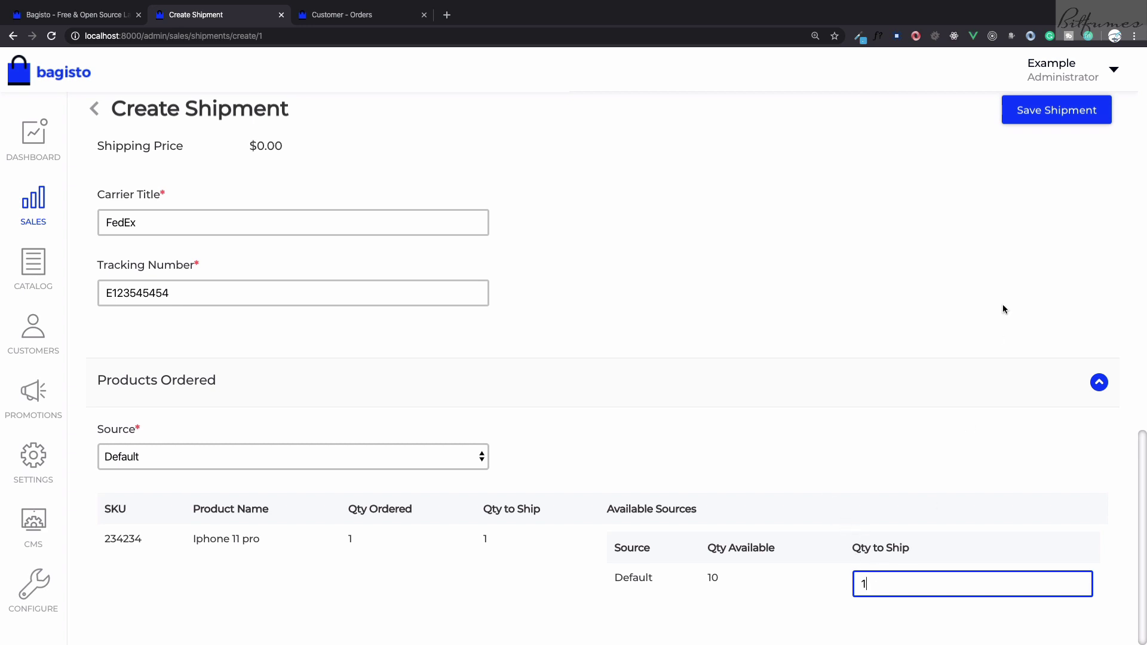
Save the shipment and confirm the customer's orders page shows the order as Processing
left_click(1049, 120)
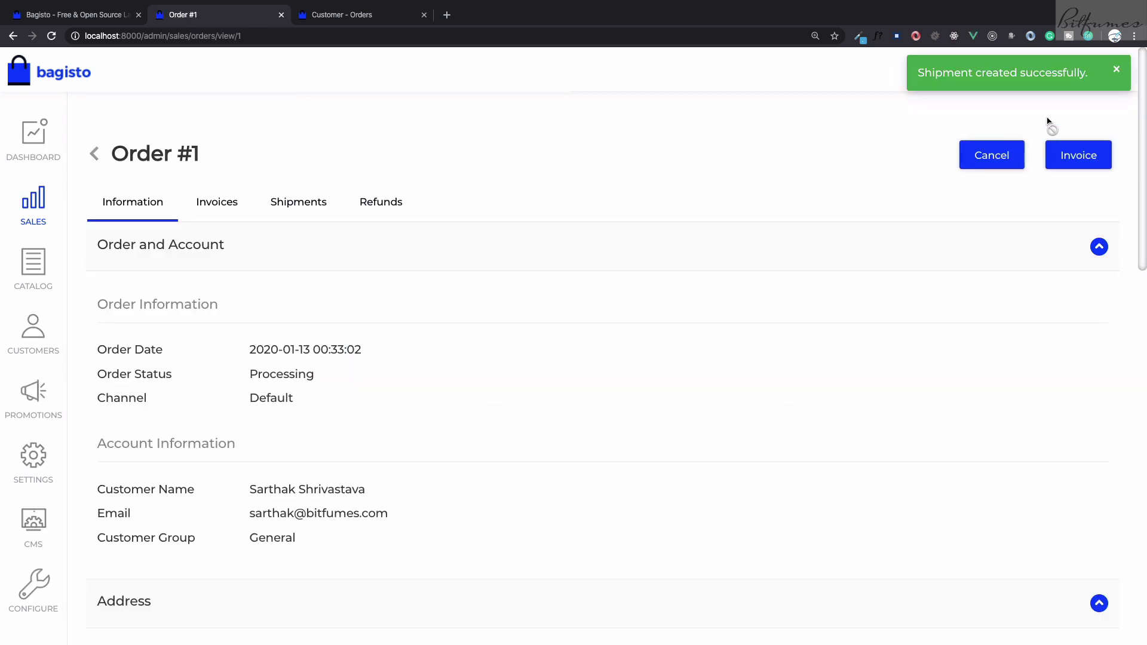
key("ctrl+Tab")
key("super+r")
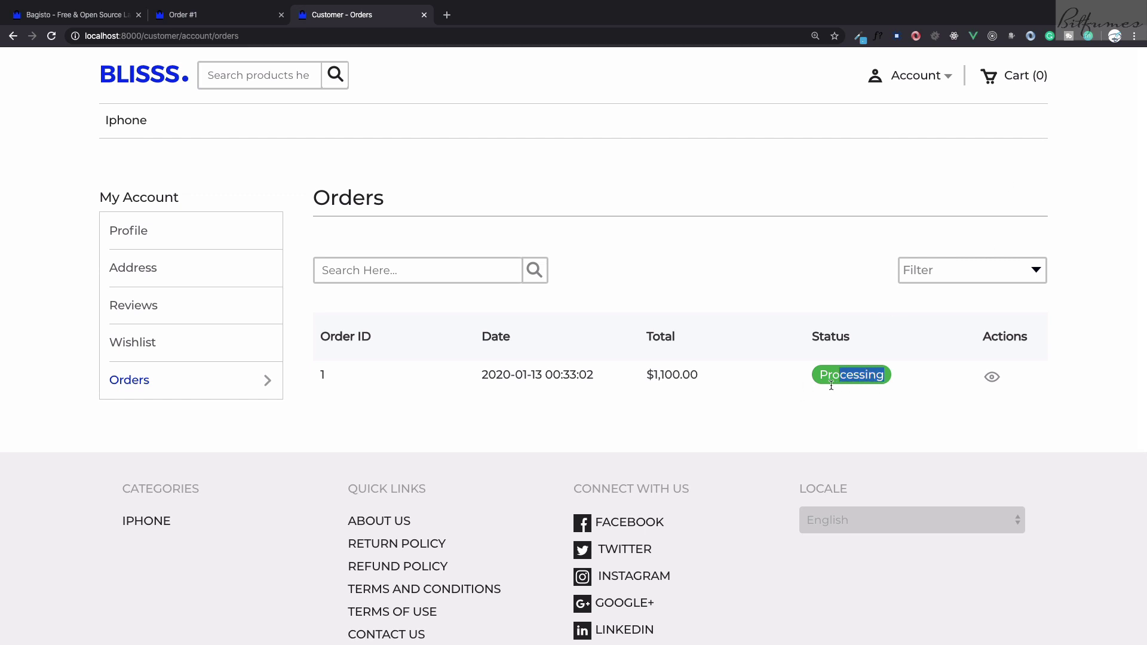
Return to the admin Order #1 page and open its Invoices tab
key("ctrl+shift+Tab")
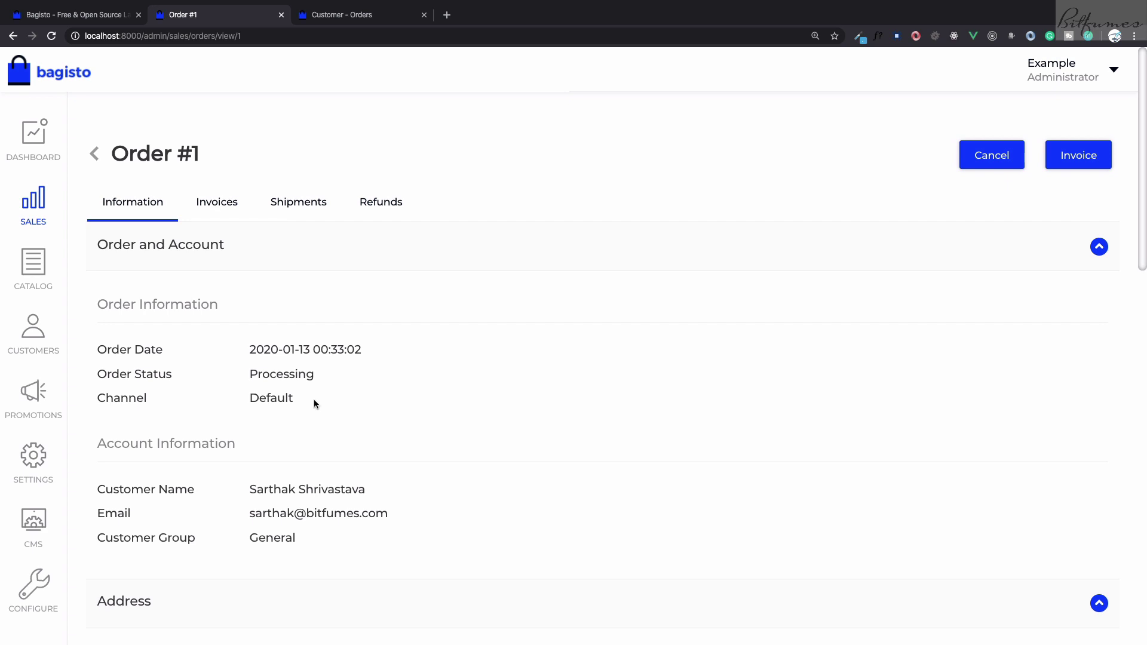
scroll(313, 398, "down", 10)
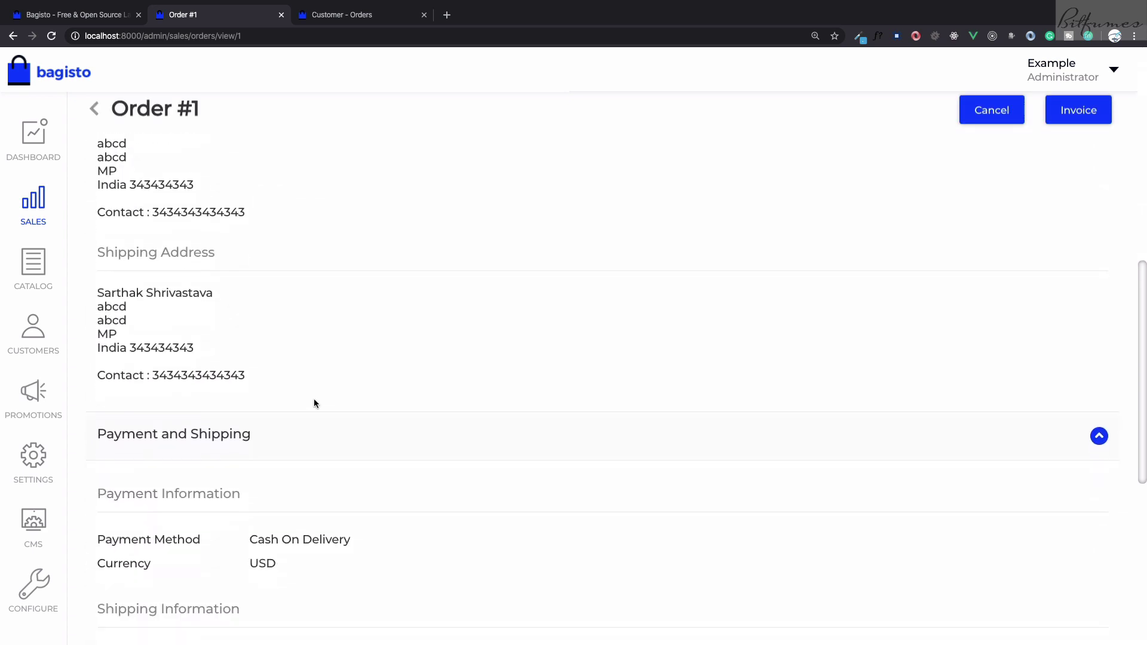
scroll(313, 399, "up", 10)
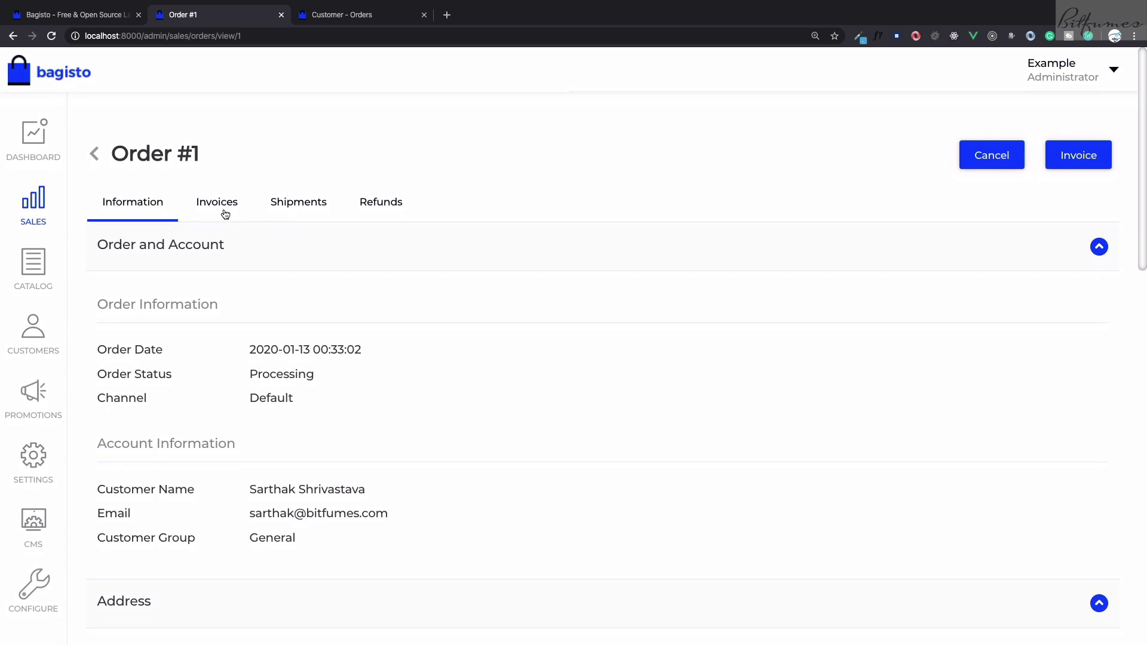
left_click(224, 214)
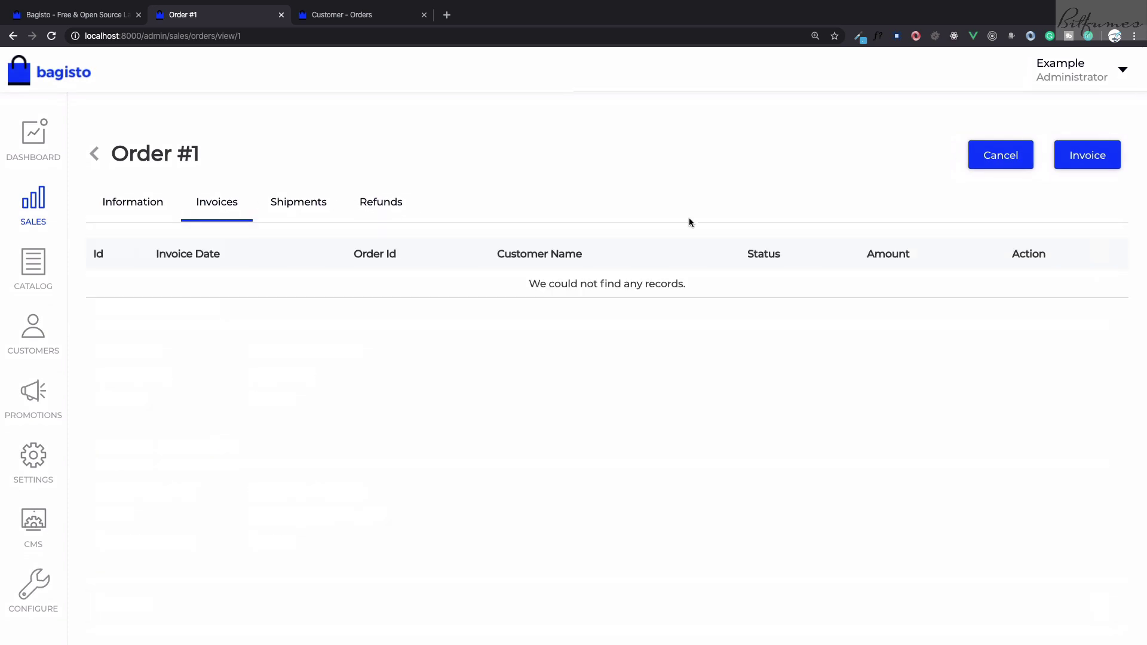
Save an invoice for Order #1 and confirm the customer's orders list shows it Completed
left_click(1090, 156)
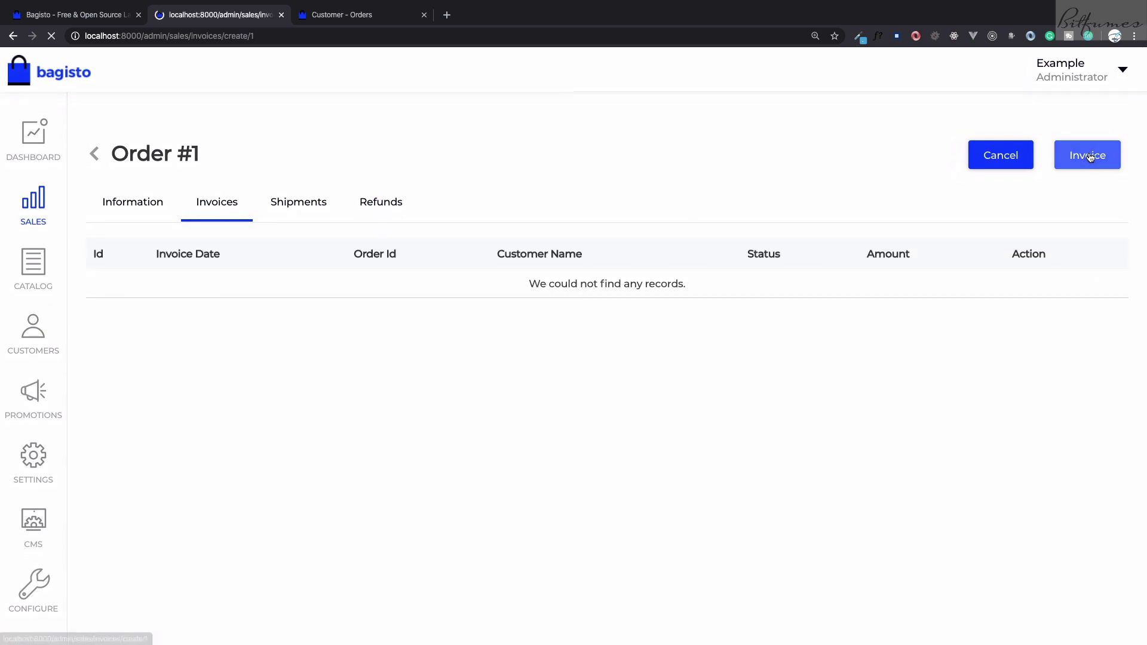
scroll(656, 341, "down", 13)
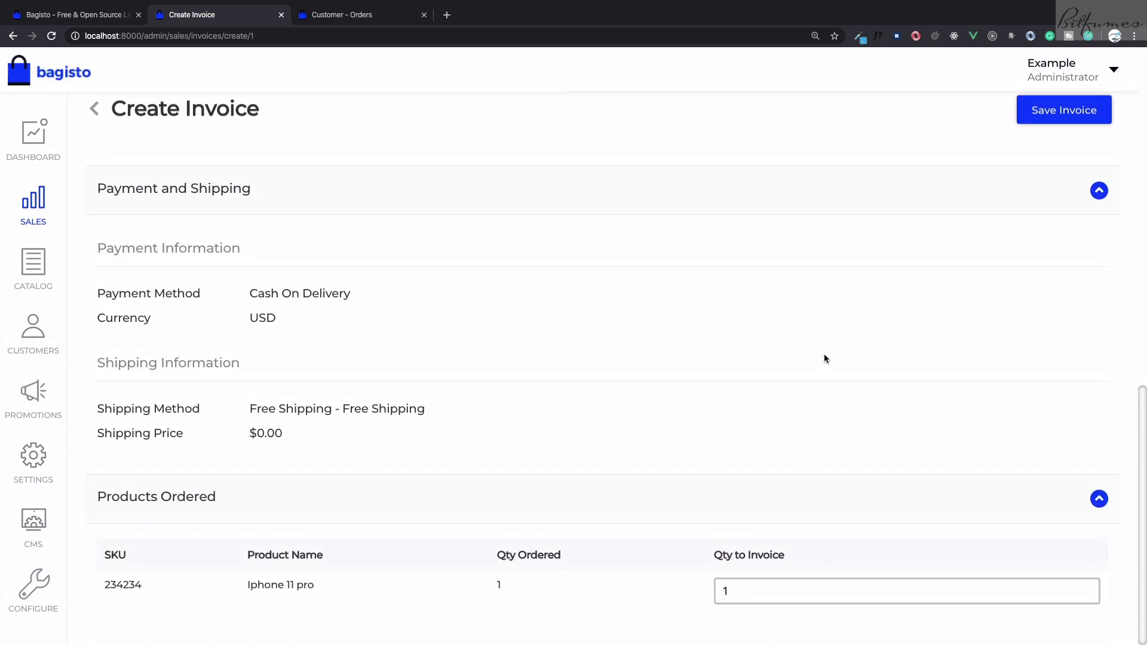
scroll(824, 349, "up", 10)
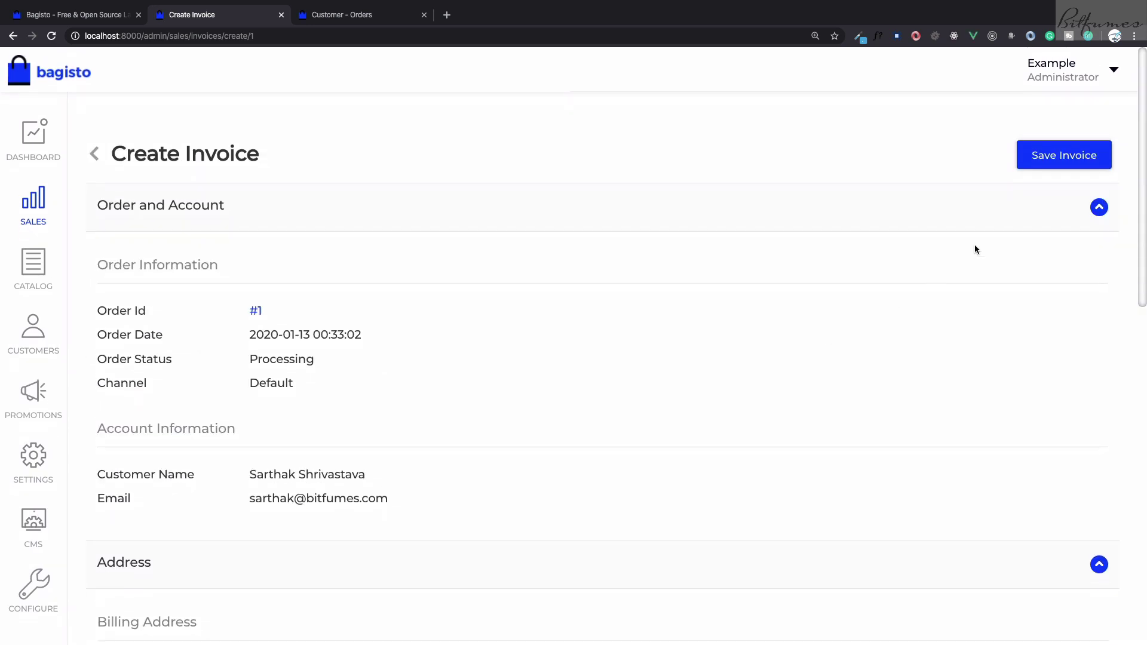
left_click(1081, 154)
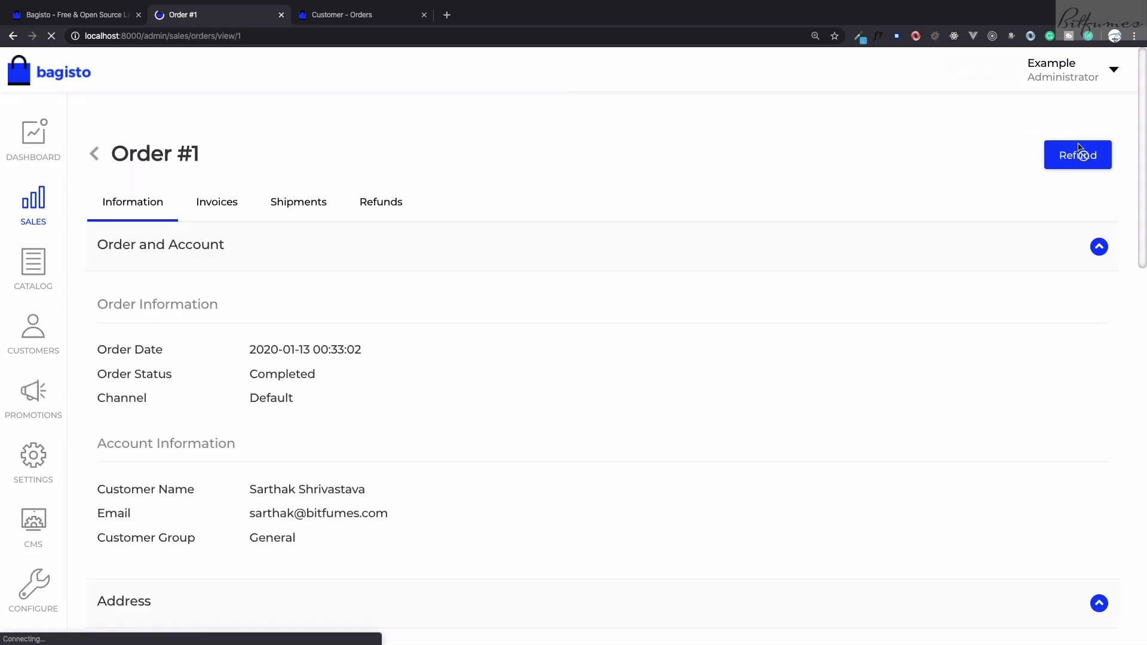
key("ctrl+Tab")
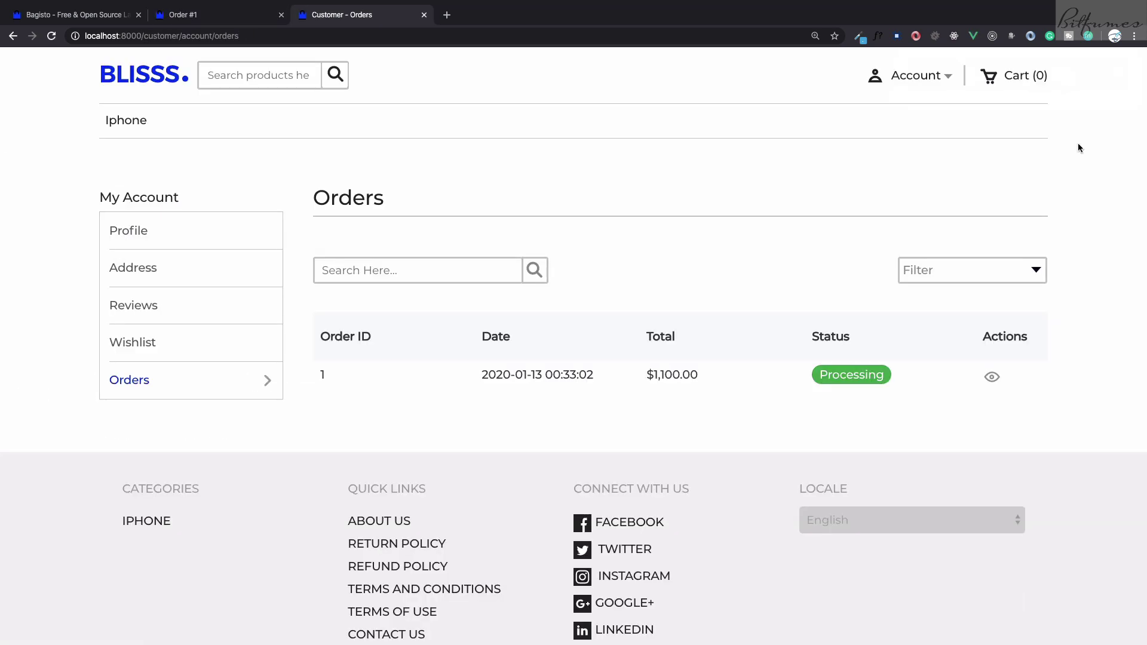
key("ctrl+r")
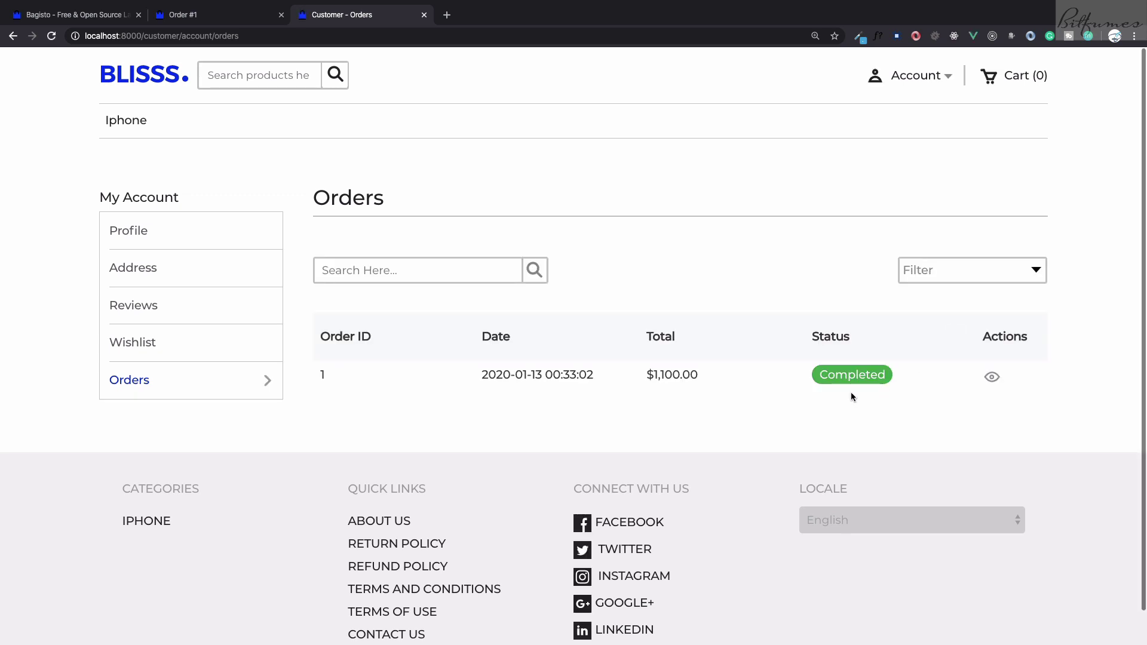
Open order 1 on the storefront and view its invoice and shipment
left_click(991, 377)
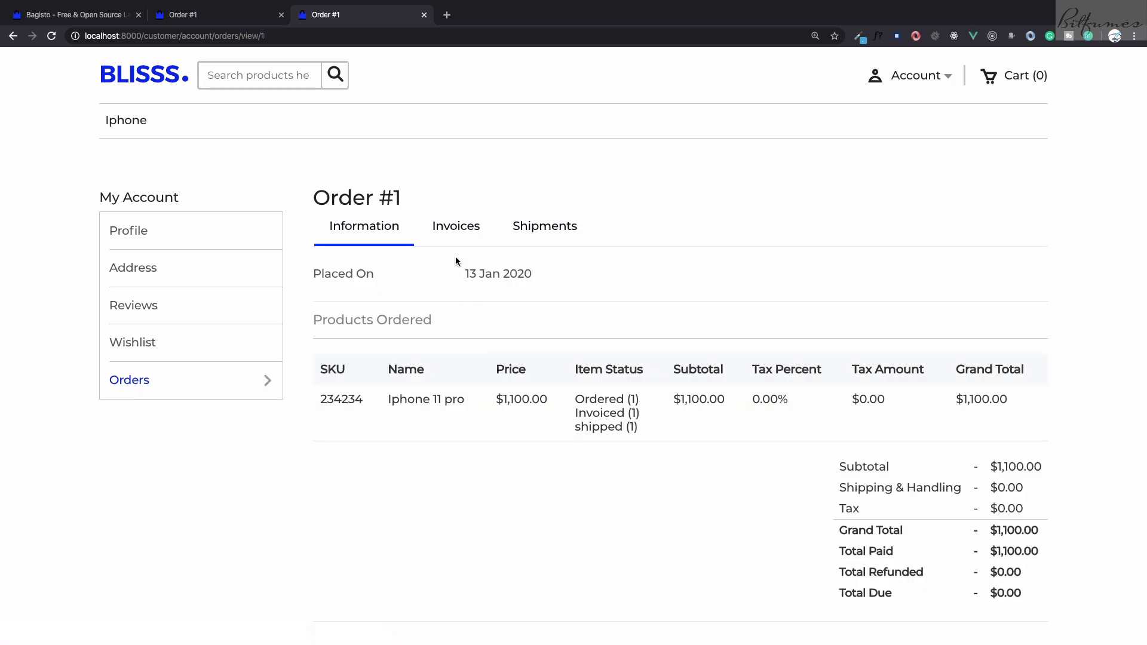
left_click(456, 234)
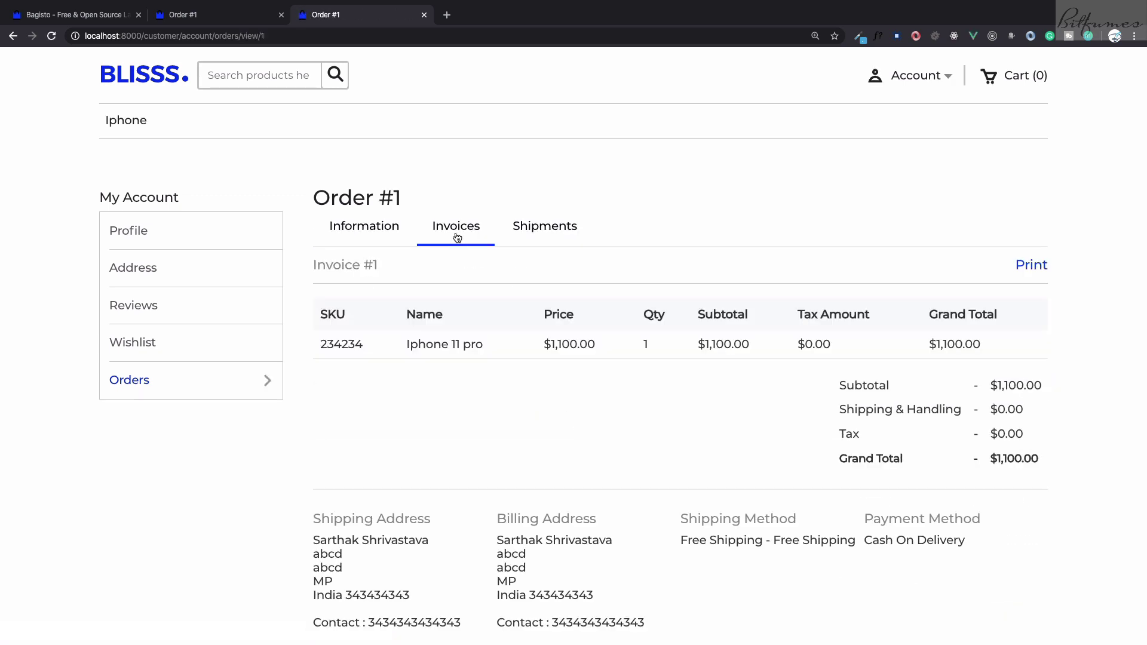
left_click(554, 237)
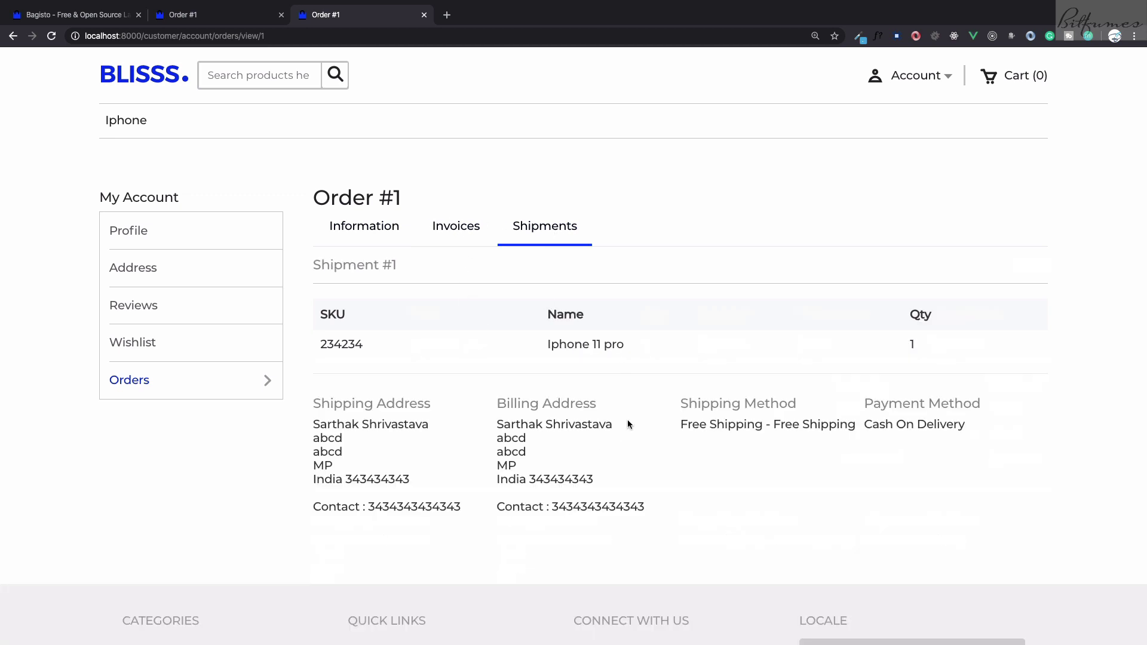
Check Order #1's invoices and refunds in admin and start a refund for it
key("ctrl+shift+Tab")
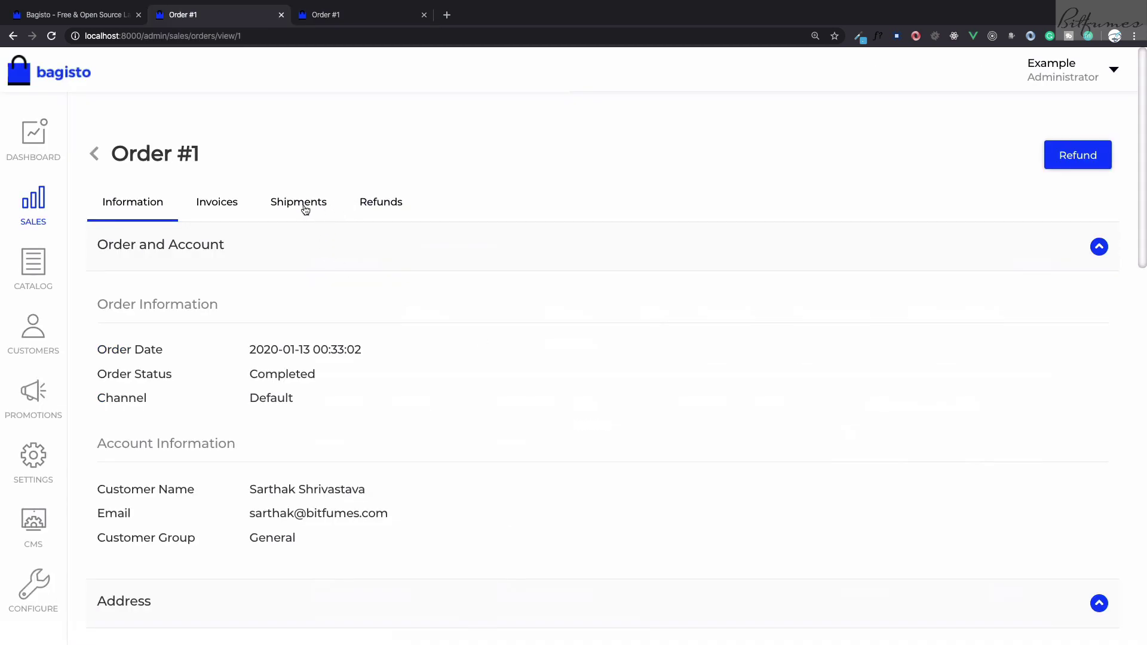
left_click(228, 214)
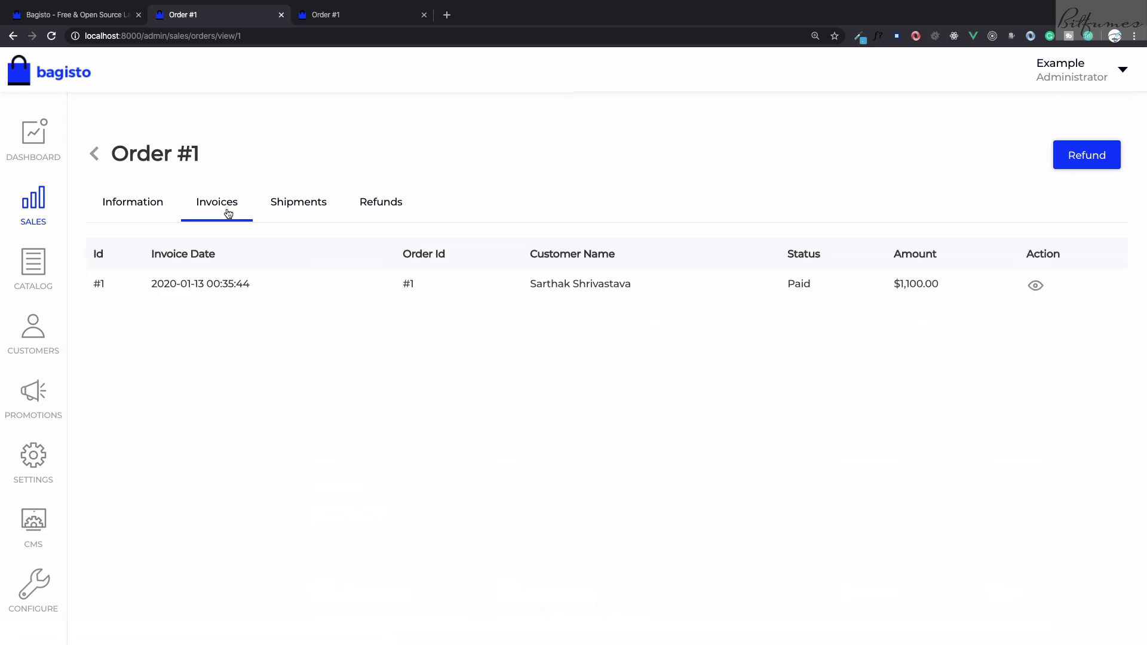
left_click(375, 202)
left_click(1080, 167)
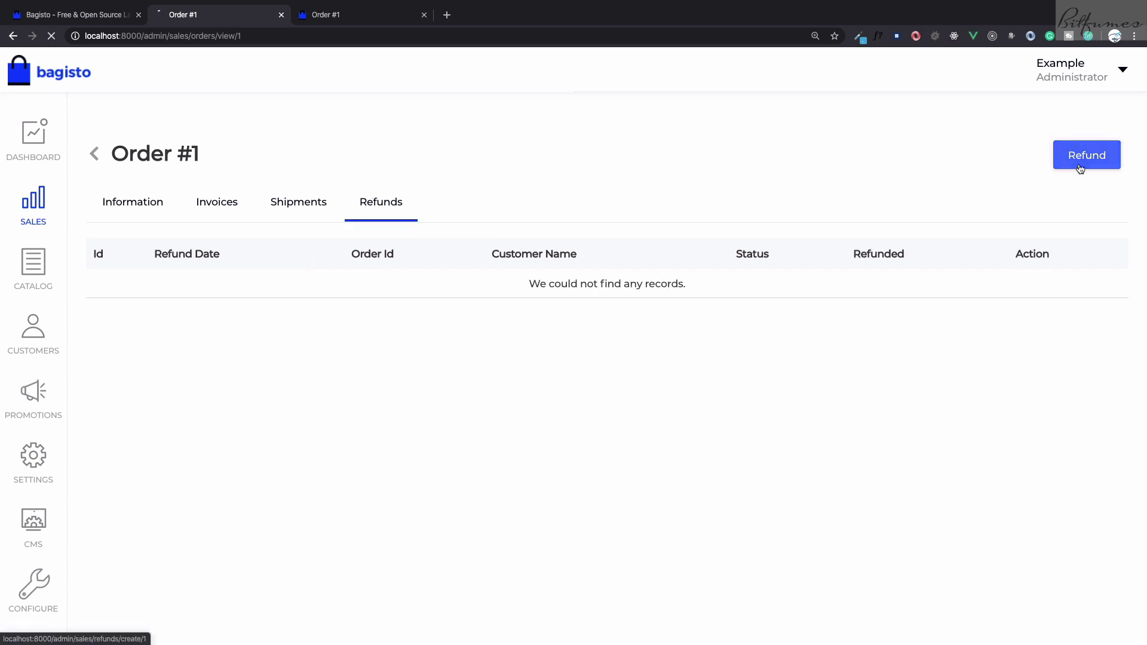
scroll(754, 355, "down", 10)
scroll(755, 353, "down", 5)
scroll(755, 353, "up", 1)
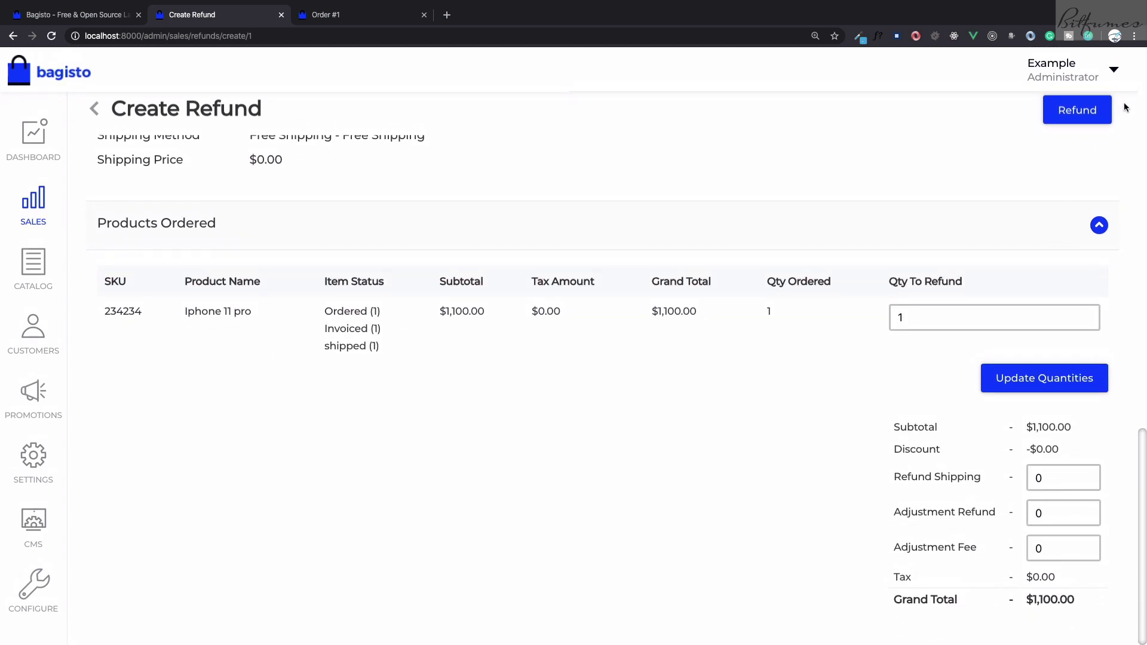
left_click_drag(943, 319, 875, 322)
left_click(925, 399)
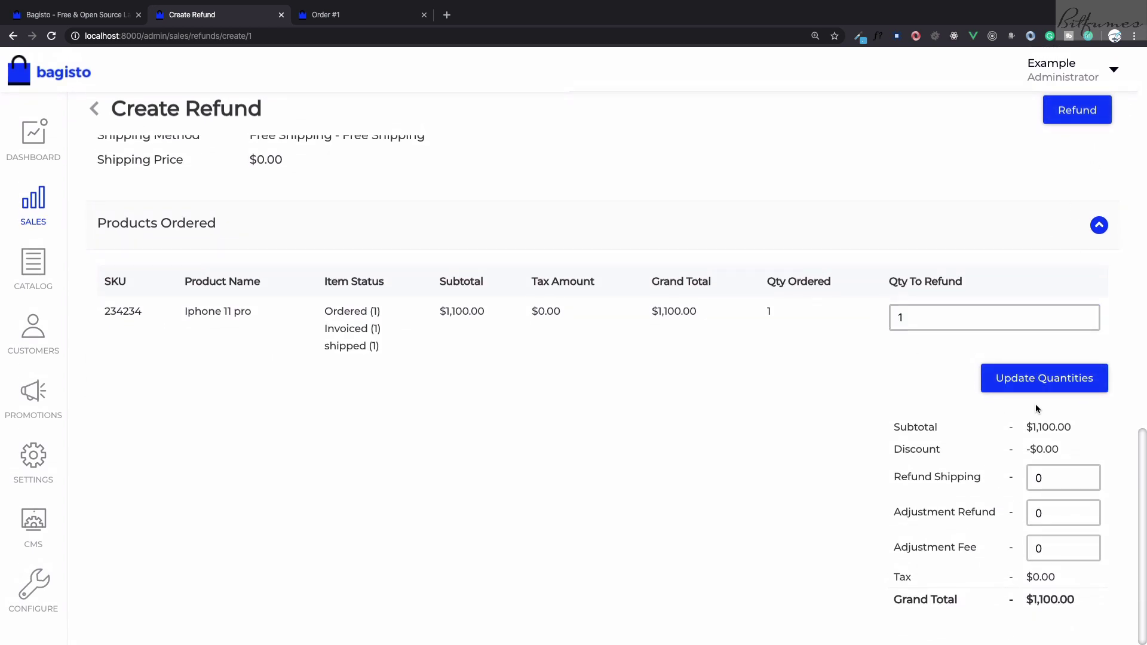
left_click(1071, 384)
key("ctrl+Tab")
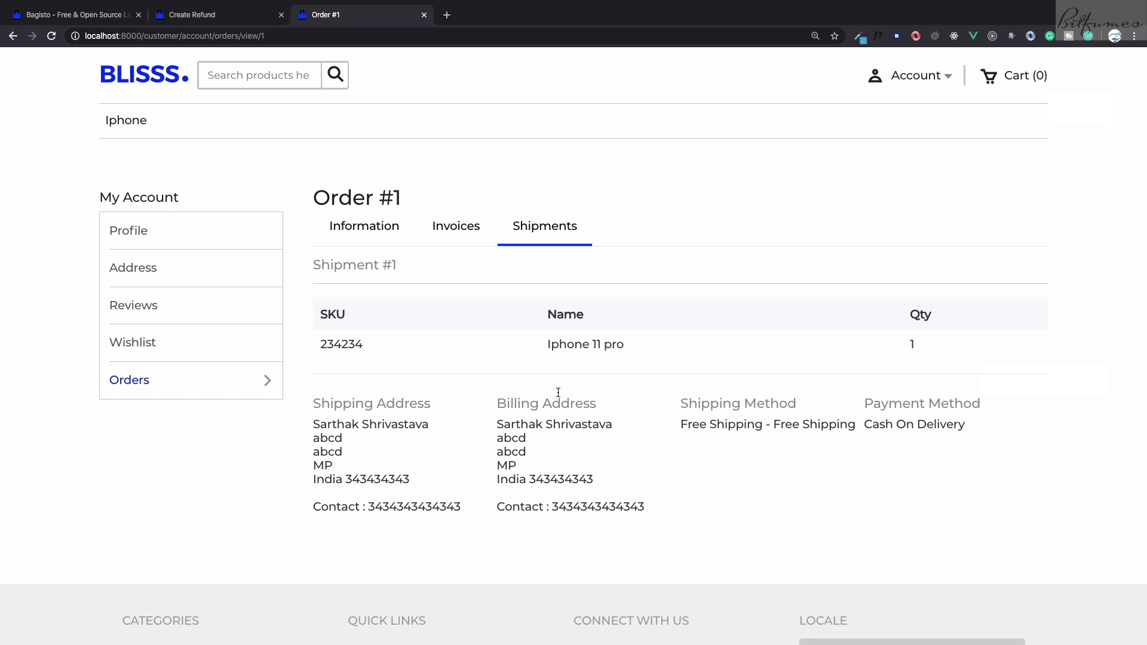
key("ctrl+shift+Tab")
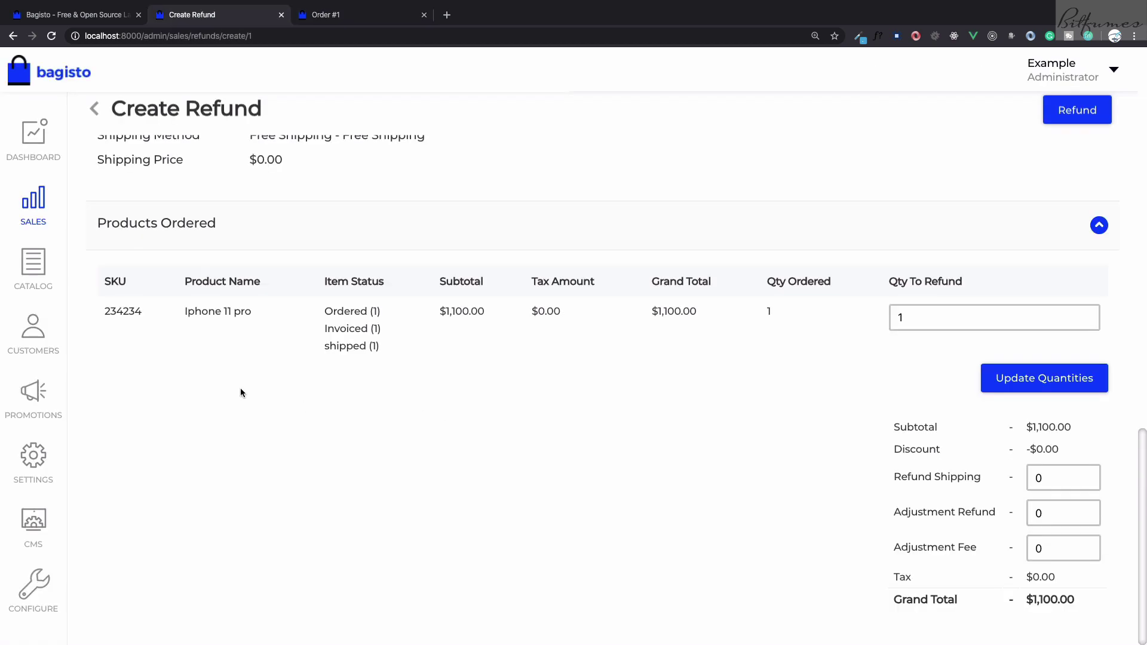
Open the Iphone 11 pro product editor and confirm its Default inventory holds 9 units
left_click(33, 206)
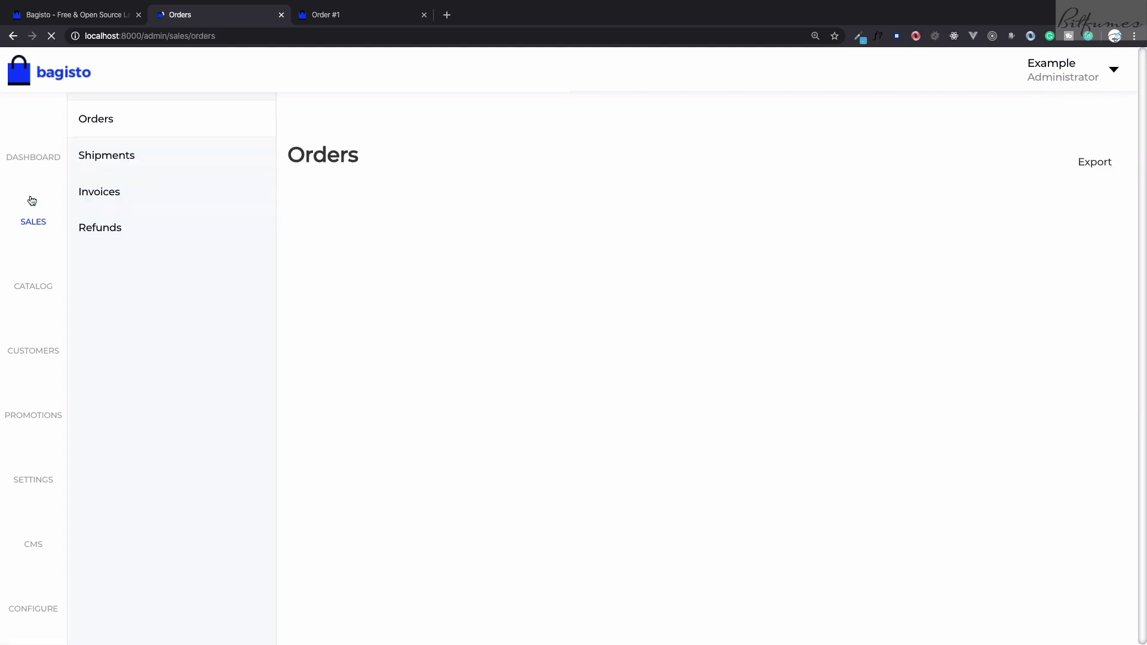
left_click(44, 281)
left_click(1054, 311)
scroll(675, 371, "down", 15)
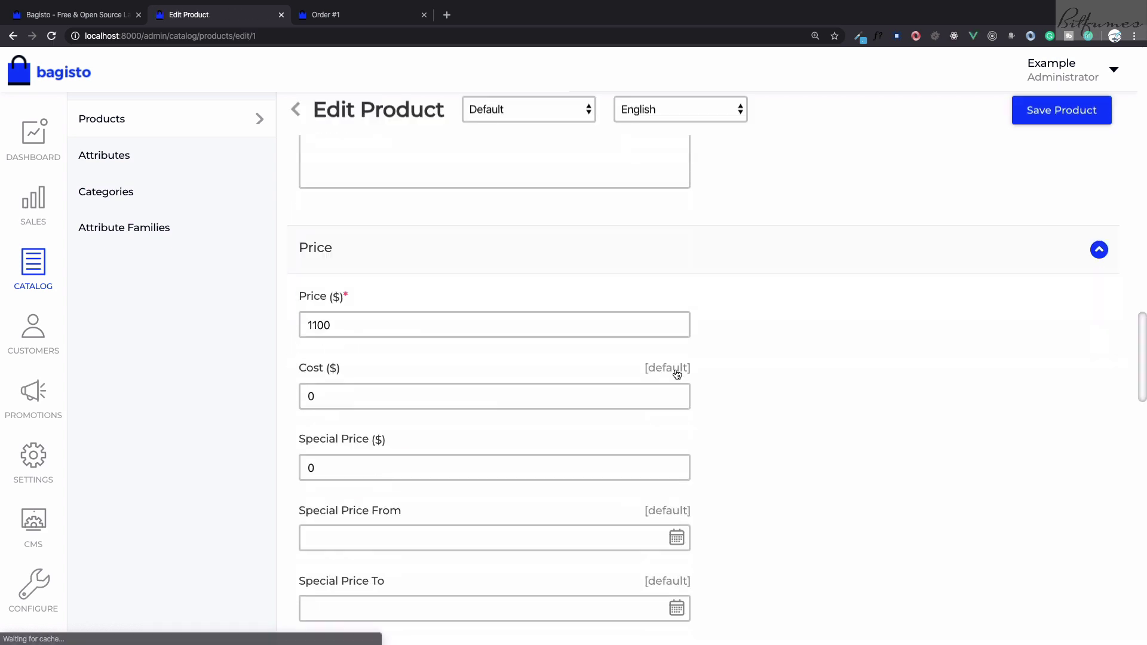
scroll(675, 372, "up", 9)
scroll(675, 368, "up", 2)
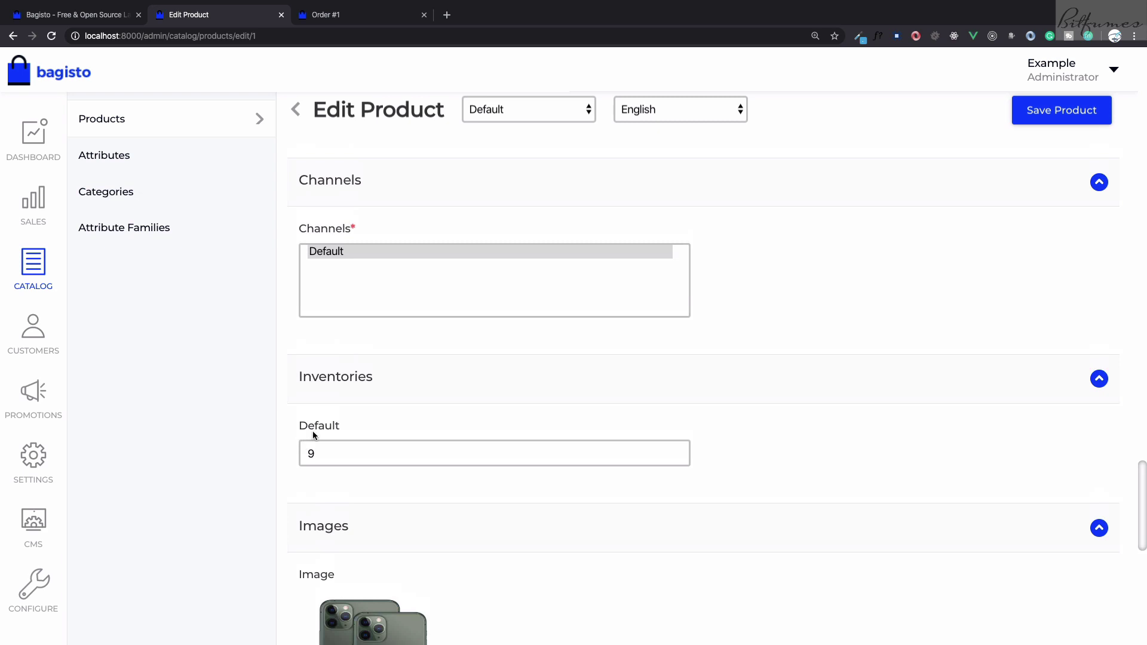
left_click(303, 452)
Add a new inventory source with code 'base' and name 'base'
left_click(39, 457)
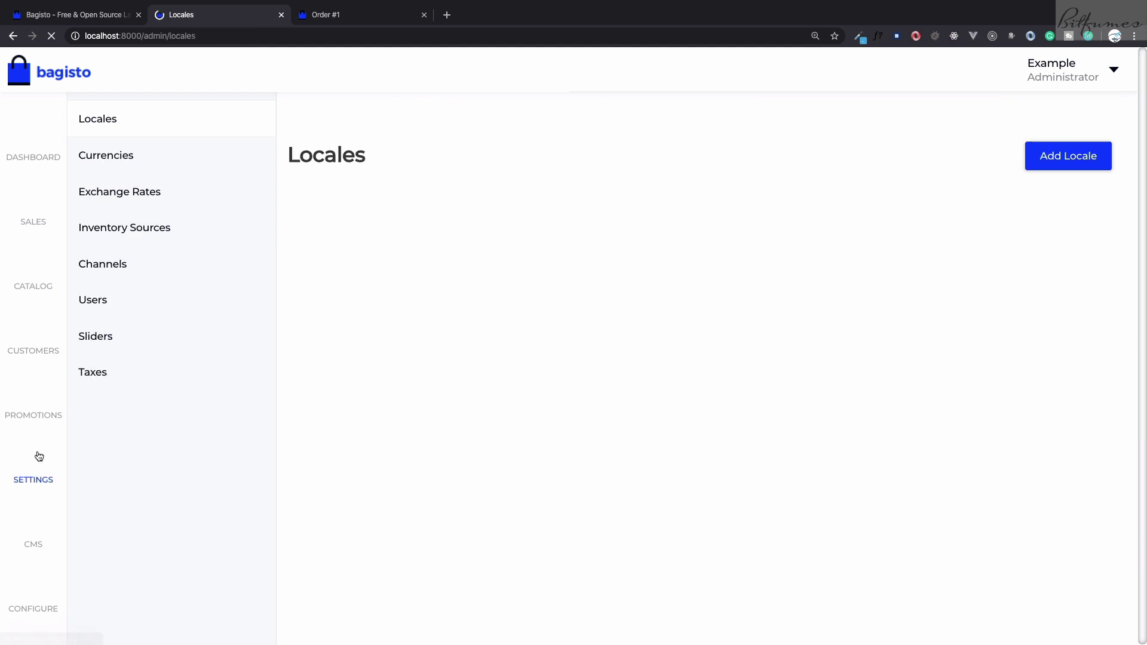
left_click(124, 230)
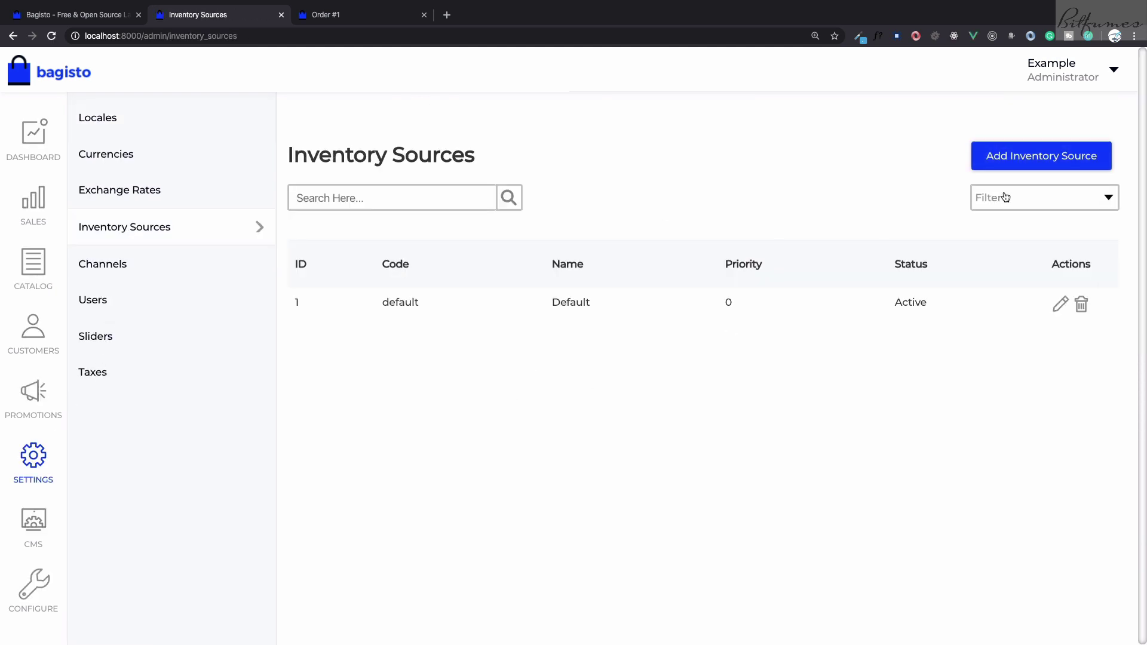
left_click(1030, 169)
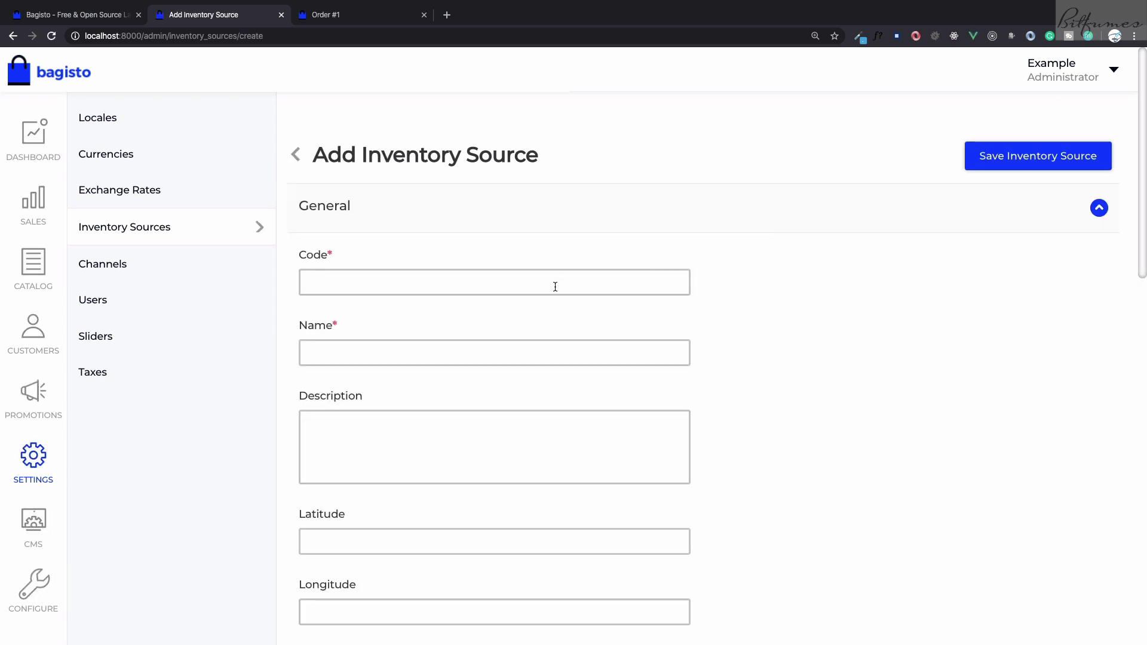
left_click(550, 290)
type("base")
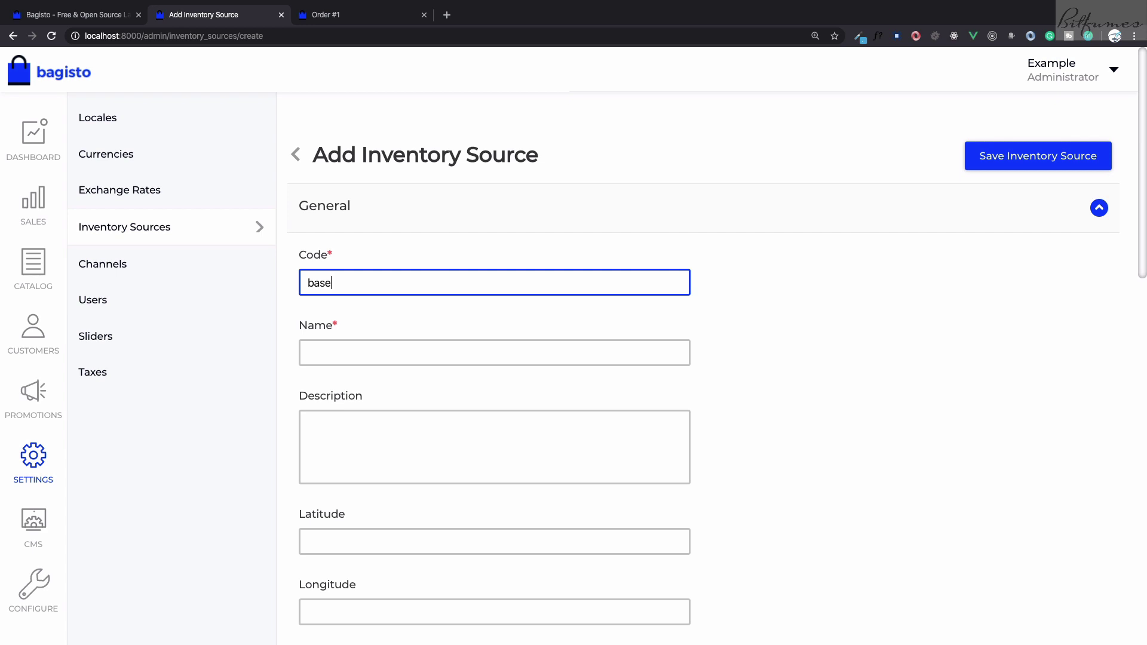
scroll(537, 292, "down", 2)
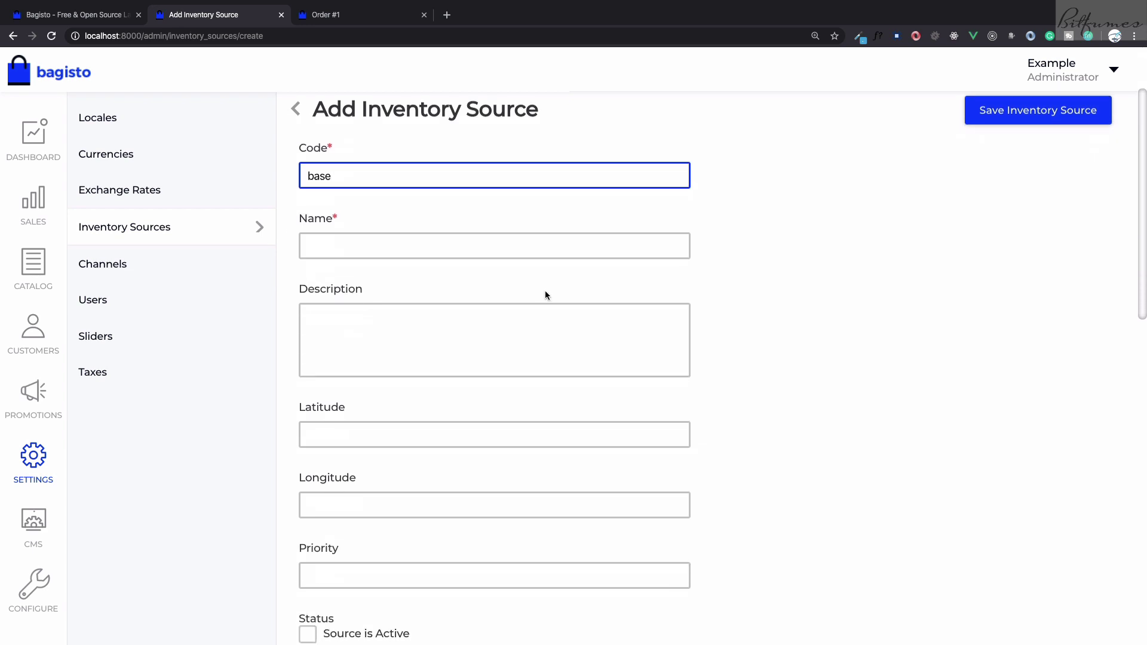
left_click(463, 248)
type("base")
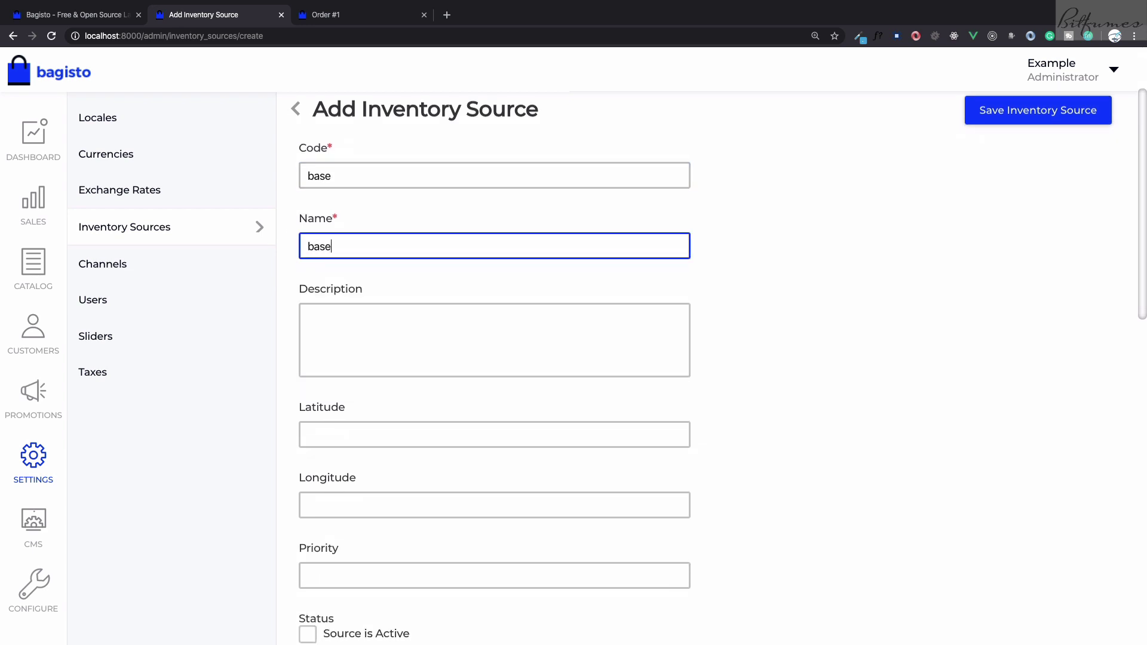
Fill in the base source's contact name and email, then save the inventory source
scroll(458, 285, "down", 2)
scroll(457, 285, "down", 6)
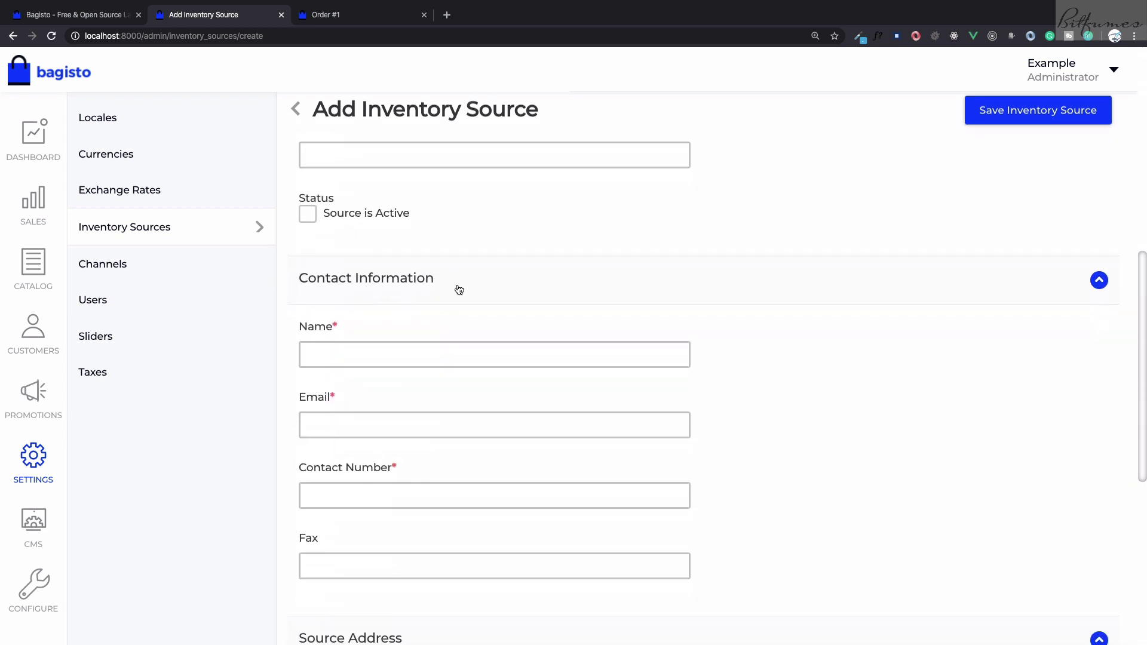
left_click(437, 290)
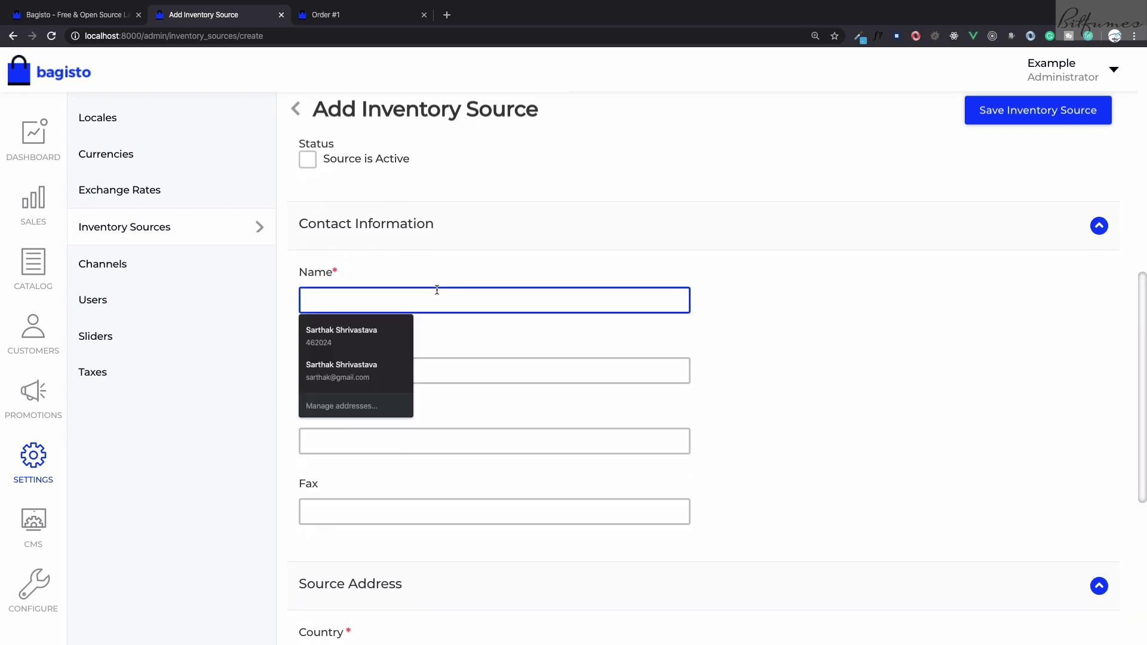
type("Base")
key("Tab")
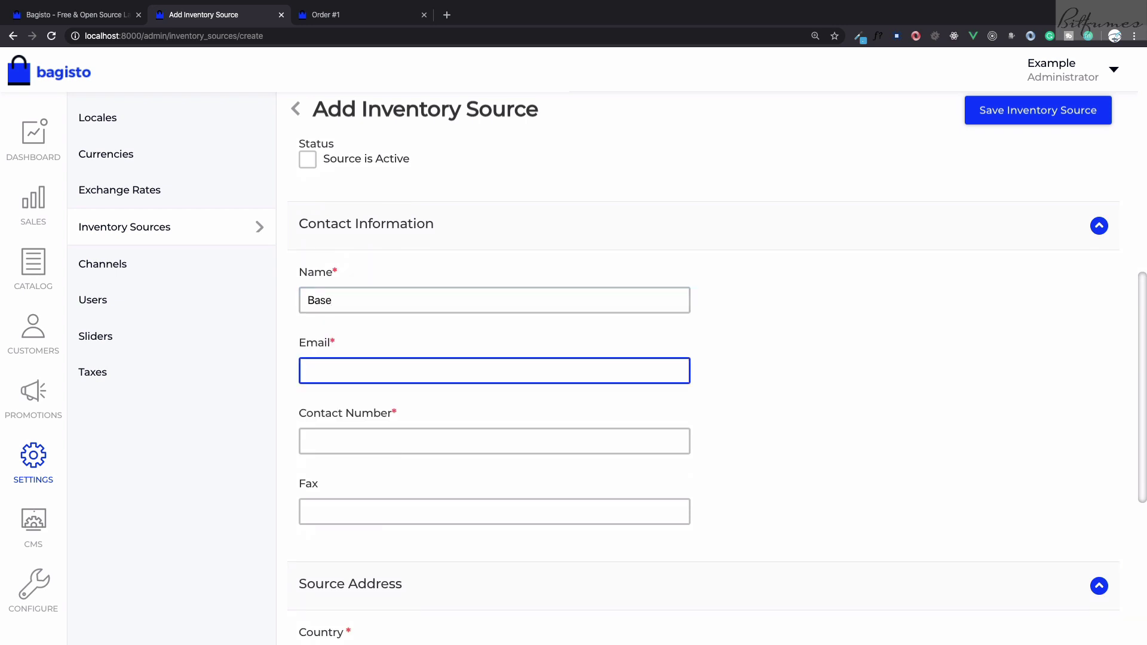
type("base")
key("shift+Tab")
type("s")
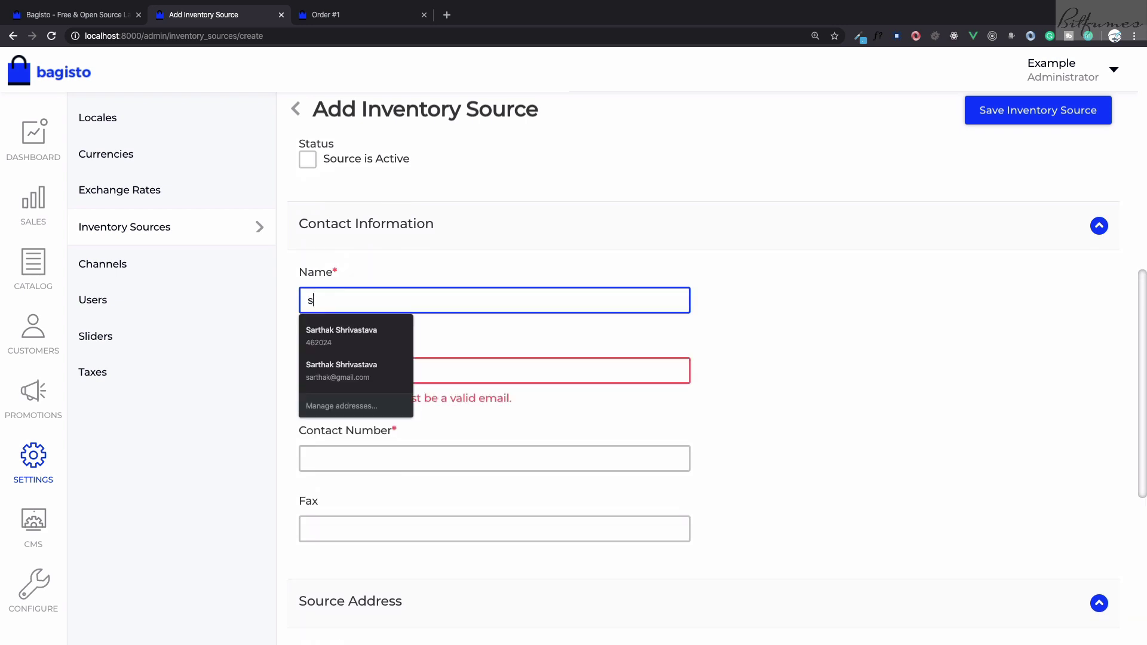
type("arthak")
key("Tab")
scroll(757, 422, "down", 6)
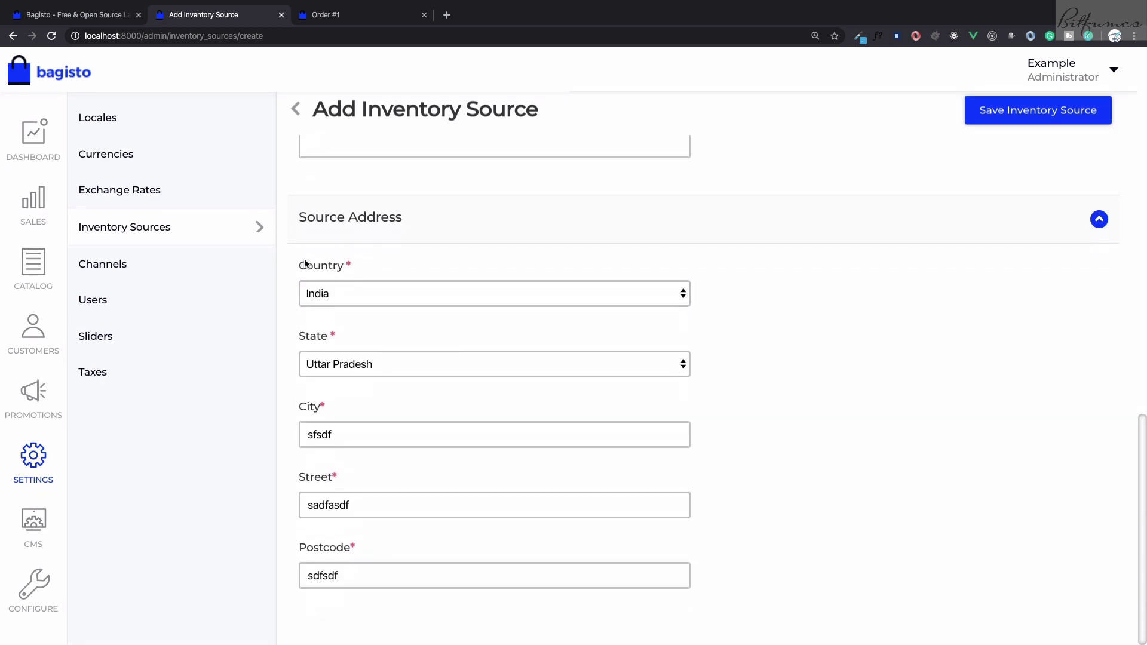
left_click_drag(302, 265, 313, 265)
left_click(832, 434)
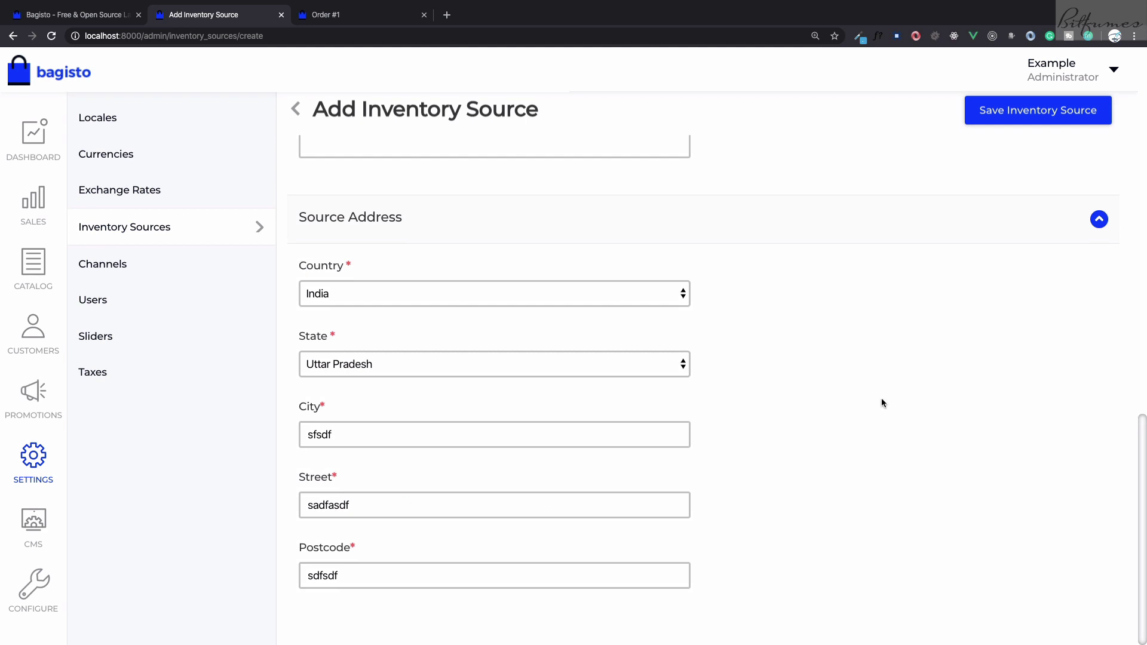
left_click(1024, 109)
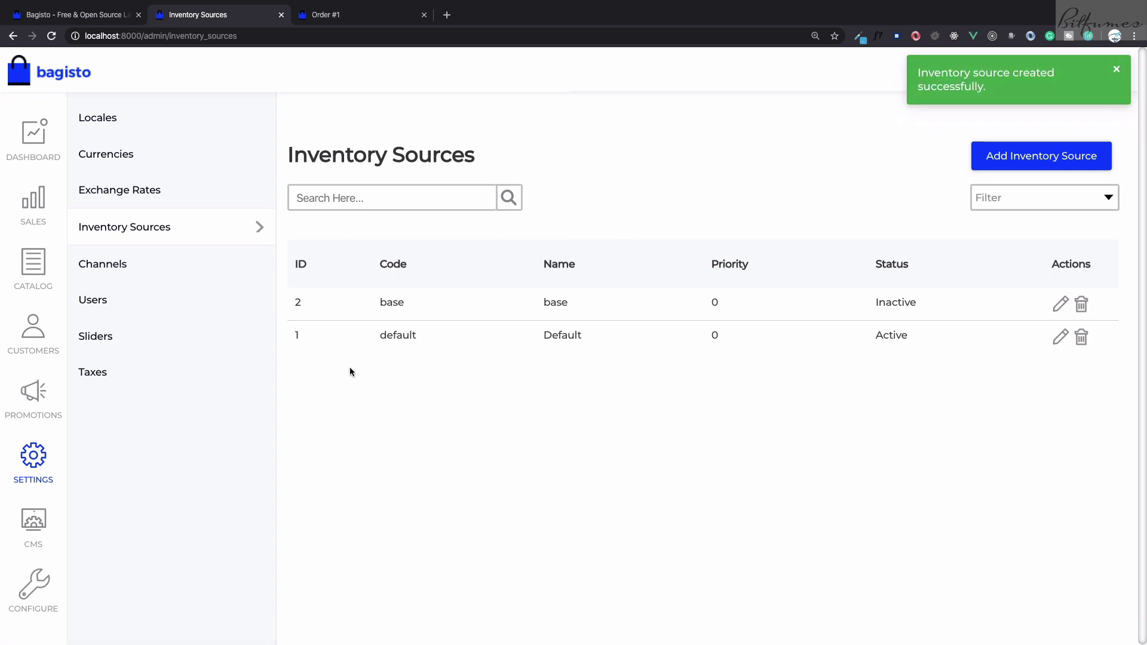
Open the Iphone 11 pro product for editing from the catalog product list
left_click(34, 263)
left_click(34, 206)
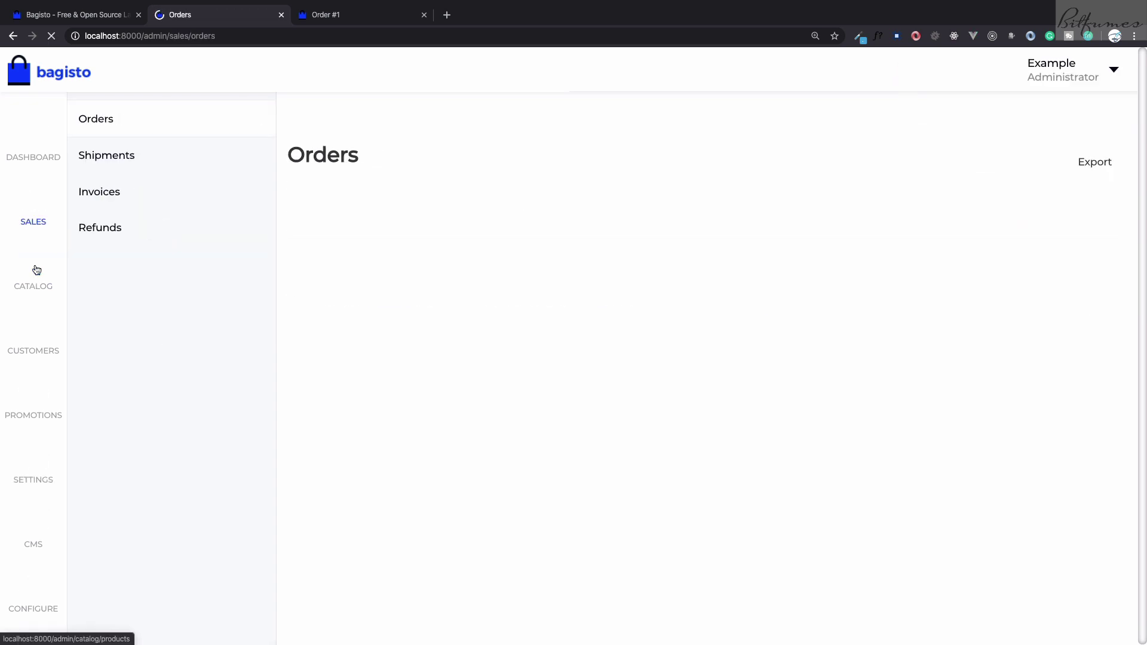
key("alt+Left")
left_click(123, 119)
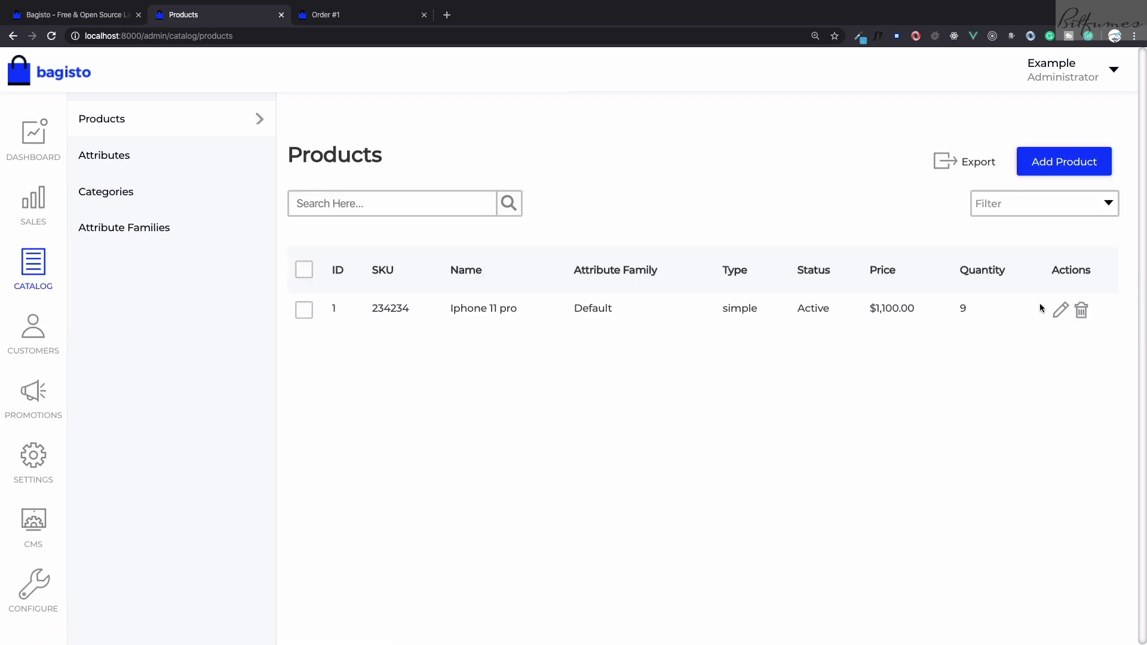
left_click(1057, 309)
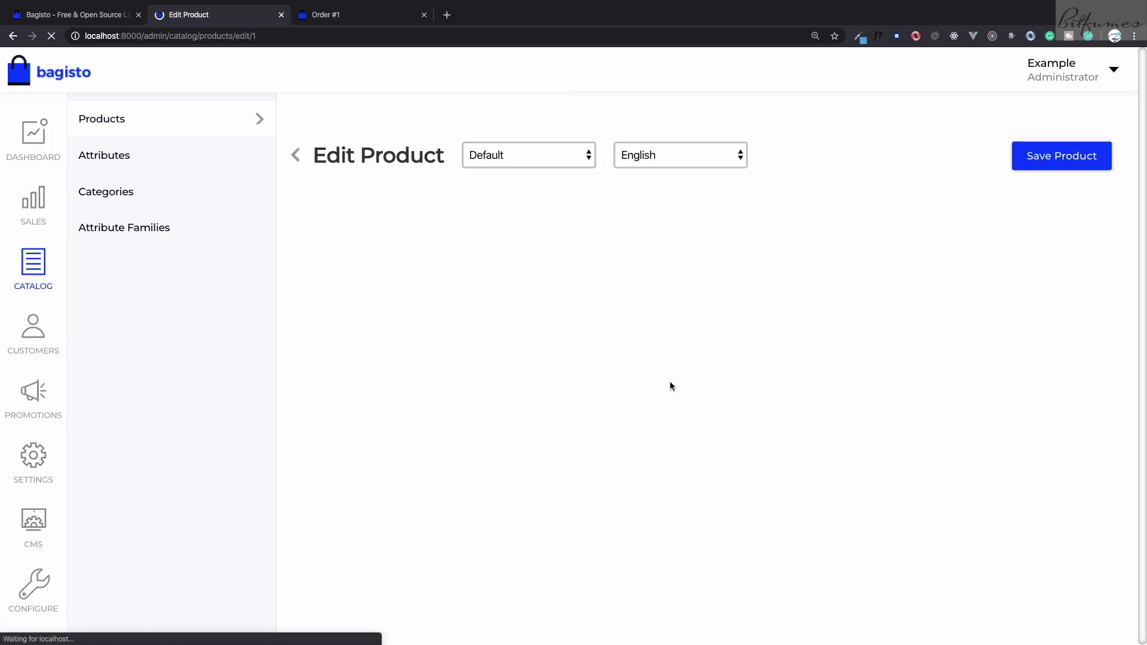
Give the base inventory source 10 units and save, bringing the total to 19
scroll(670, 385, "down", 15)
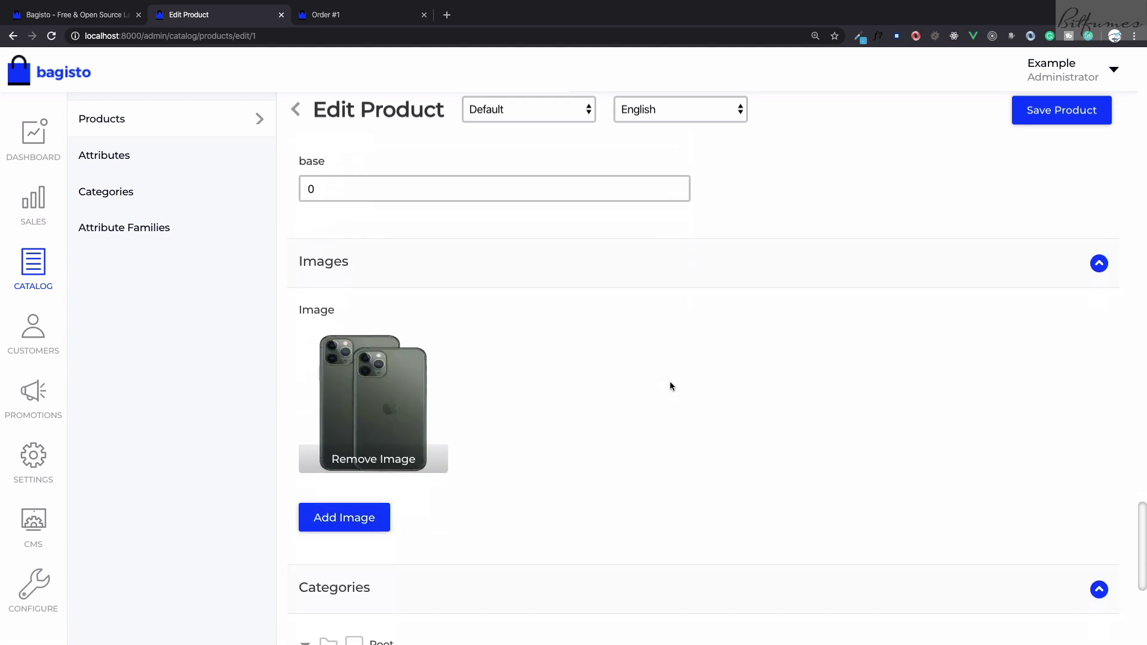
scroll(671, 386, "down", 3)
scroll(670, 385, "up", 9)
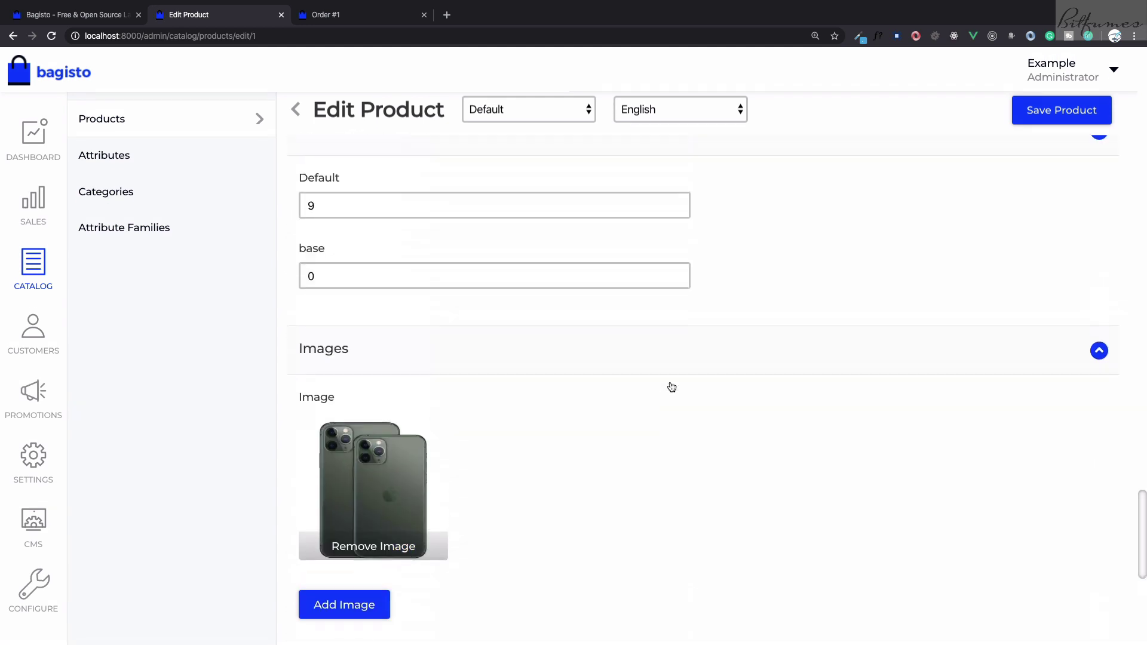
scroll(669, 386, "up", 1)
double_click(330, 440)
left_click_drag(352, 349, 278, 340)
left_click(322, 369)
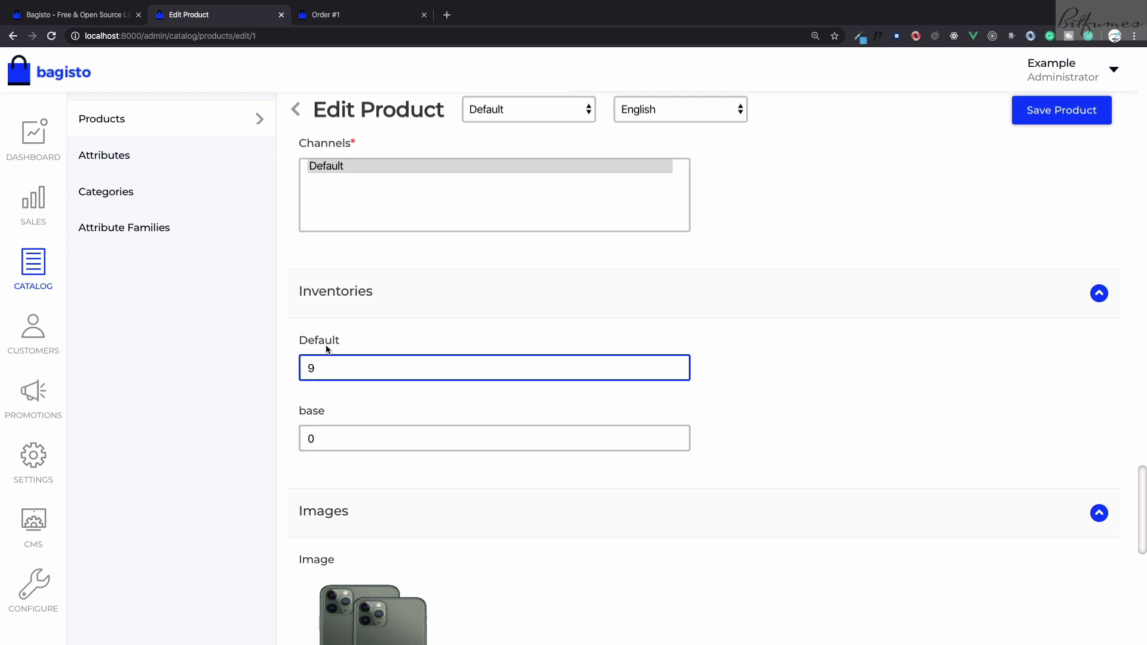
key("Tab")
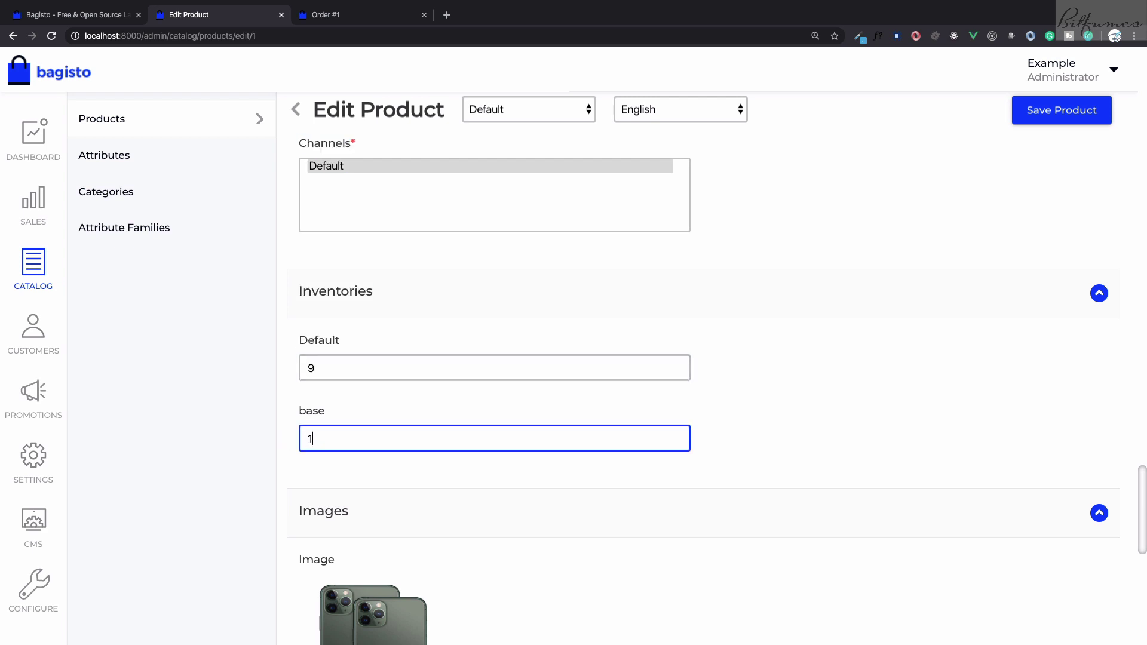
left_click(1065, 119)
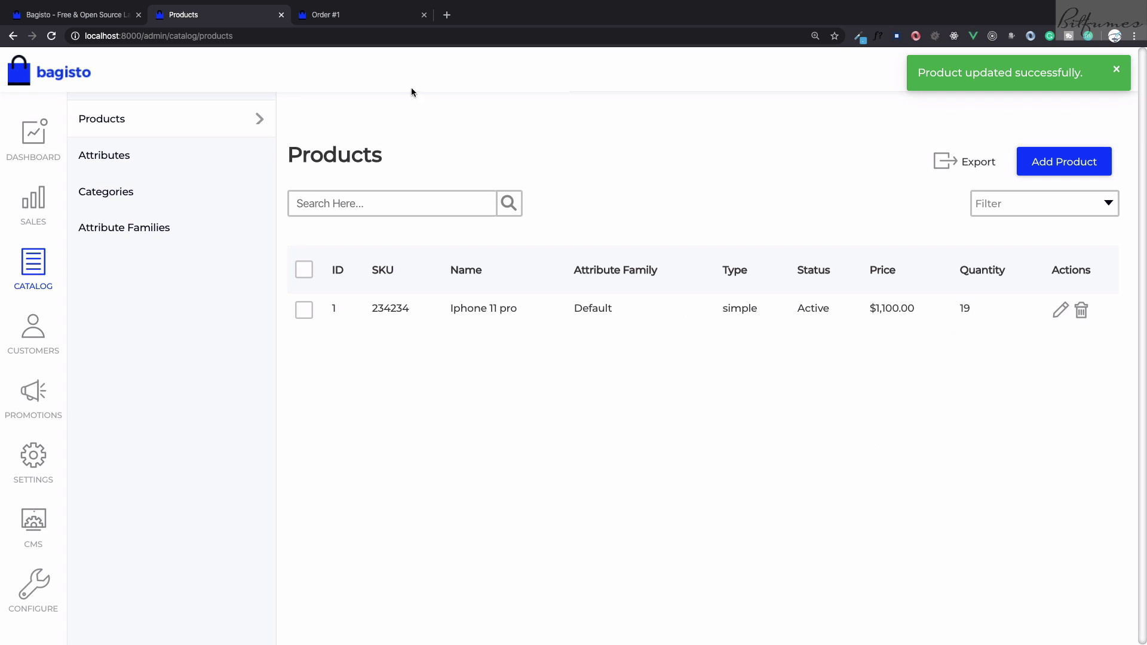
Add the Iphone 11 pro to the storefront cart and proceed to checkout
left_click(359, 17)
scroll(454, 454, "down", 5)
scroll(455, 463, "down", 2)
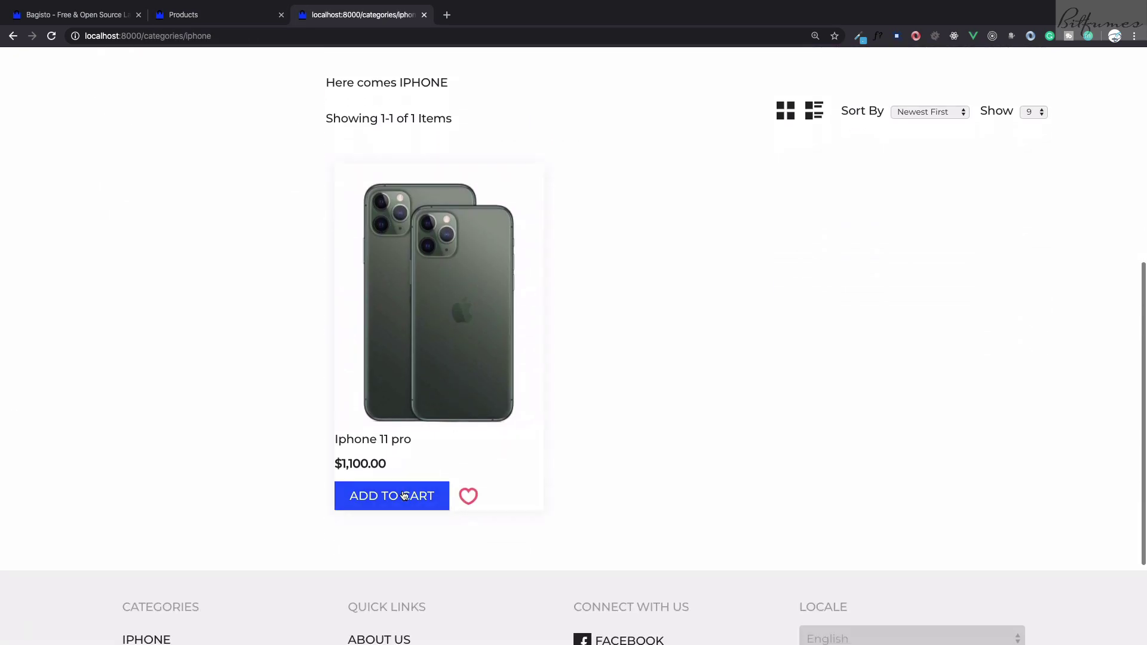
key("super+r")
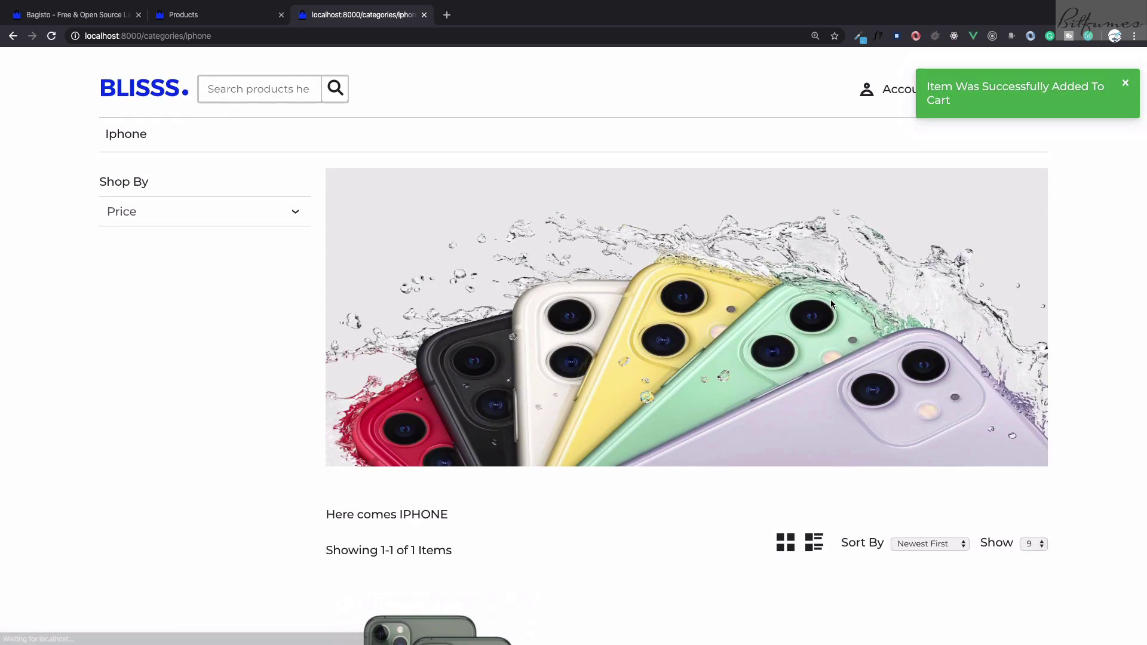
left_click(1124, 70)
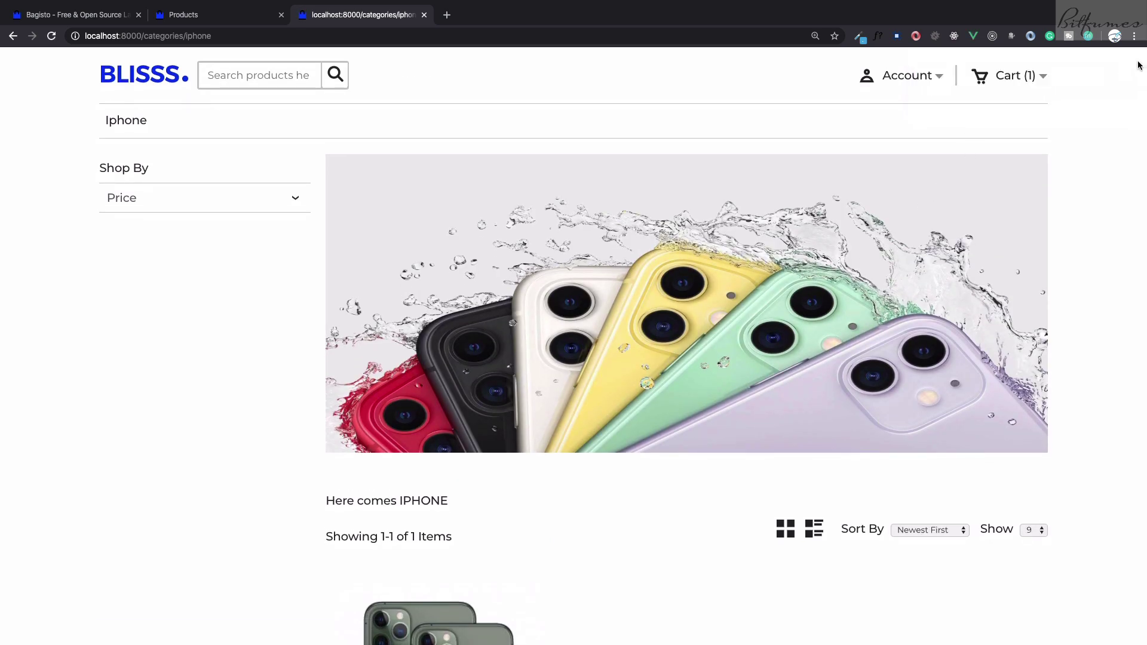
left_click(1037, 74)
left_click(960, 229)
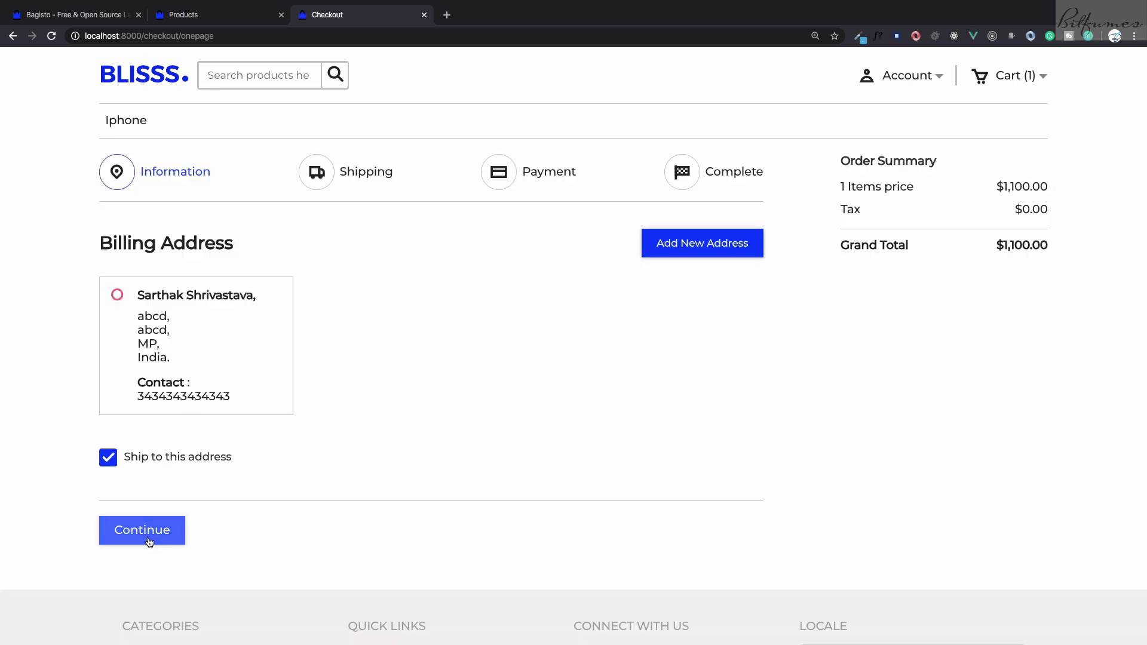
Place the order using the saved address, Free Shipping and Cash On Delivery
left_click(150, 537)
left_click(119, 323)
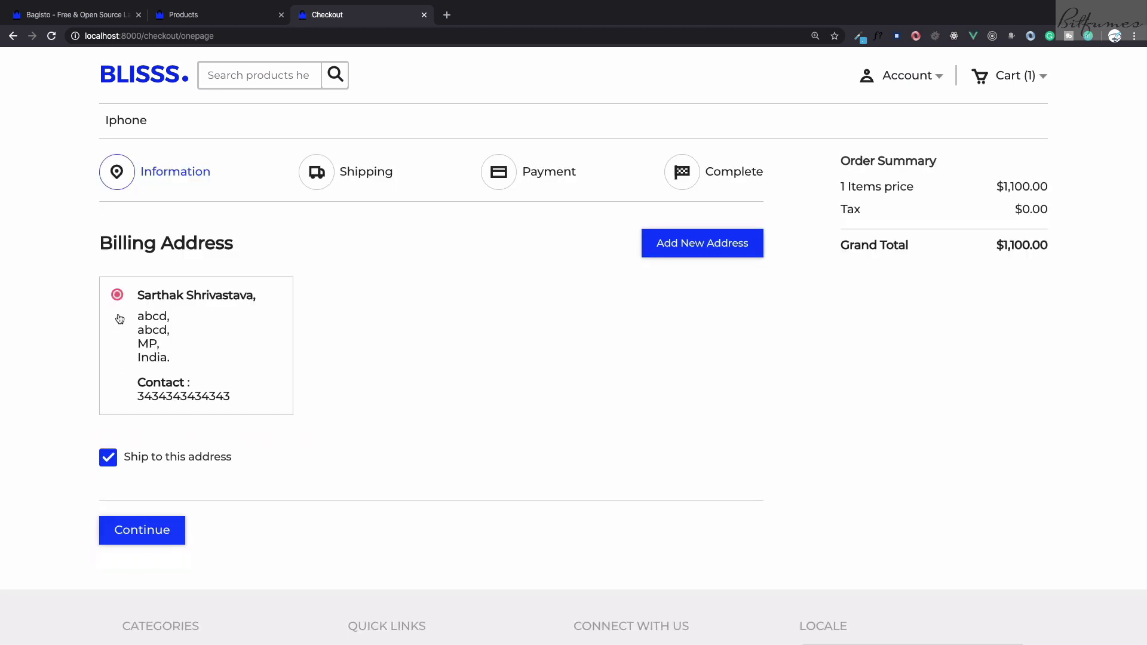
left_click(149, 531)
left_click(104, 378)
left_click(141, 468)
left_click(156, 491)
scroll(156, 538, "down", 3)
left_click(156, 583)
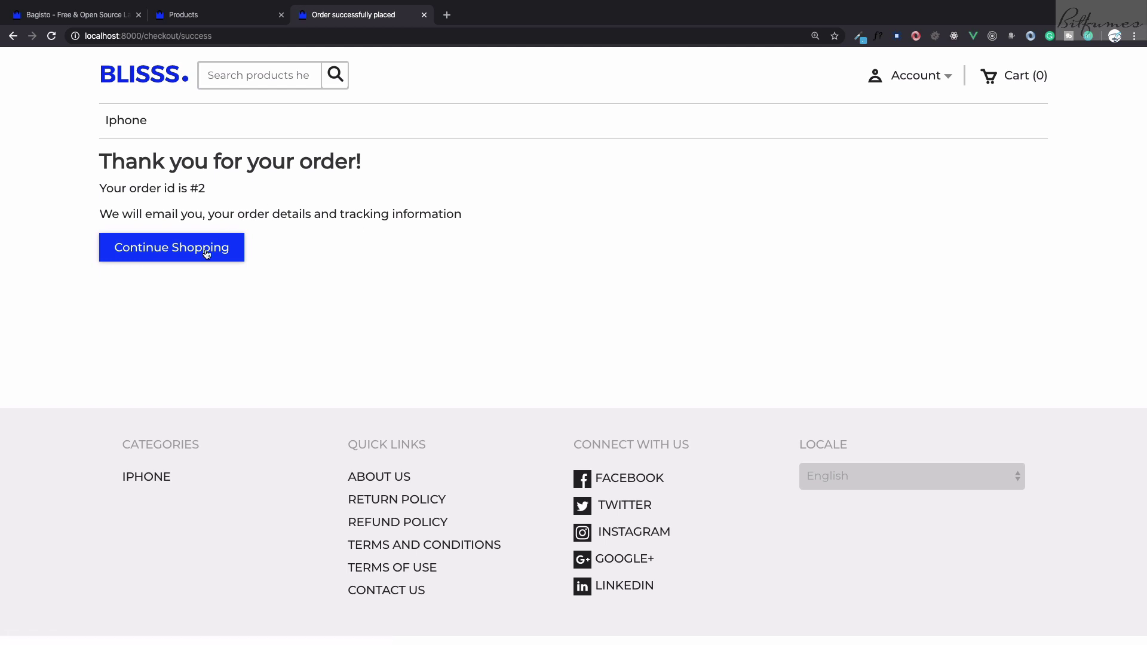
Check the customer's orders, then view the new Pending order 2 in admin Sales > Orders
left_click(206, 254)
left_click(916, 82)
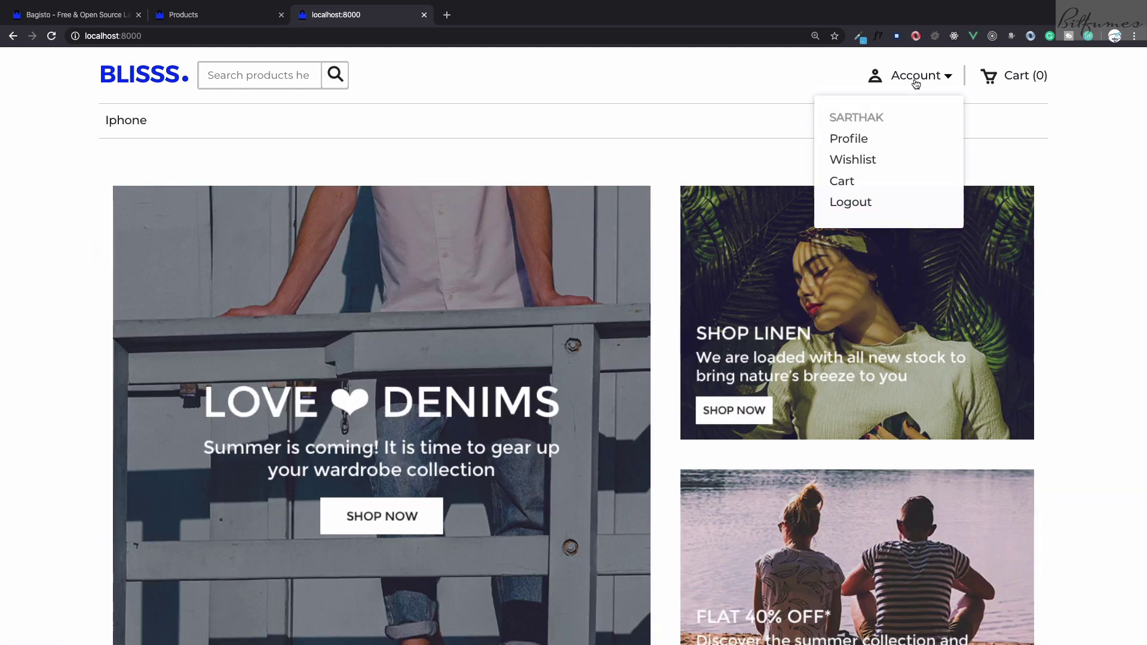
left_click(863, 138)
left_click(132, 381)
key("ctrl+shift+Tab")
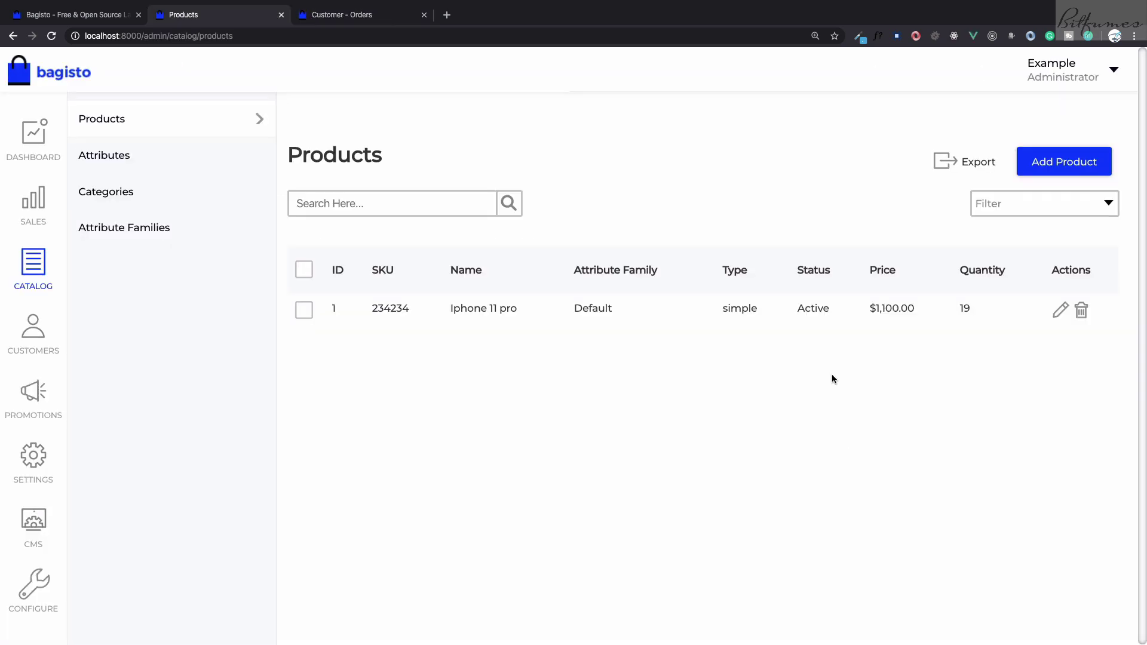
left_click(33, 202)
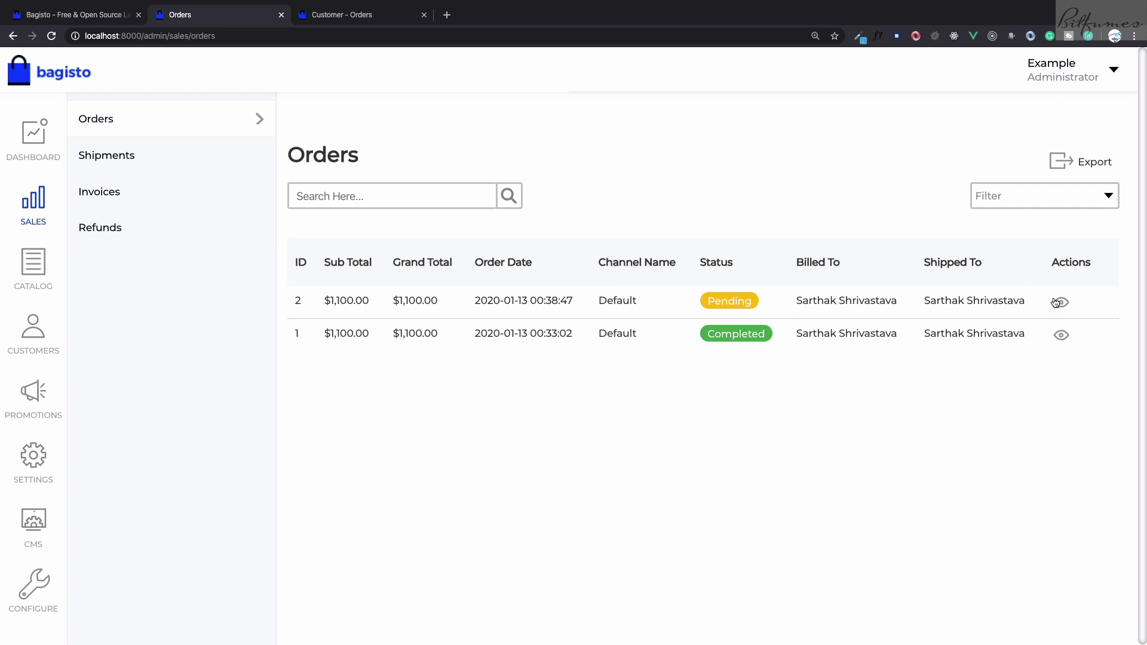
Start a shipment for order 2 with carrier FexEx and tracking number E213123123
left_click(1056, 302)
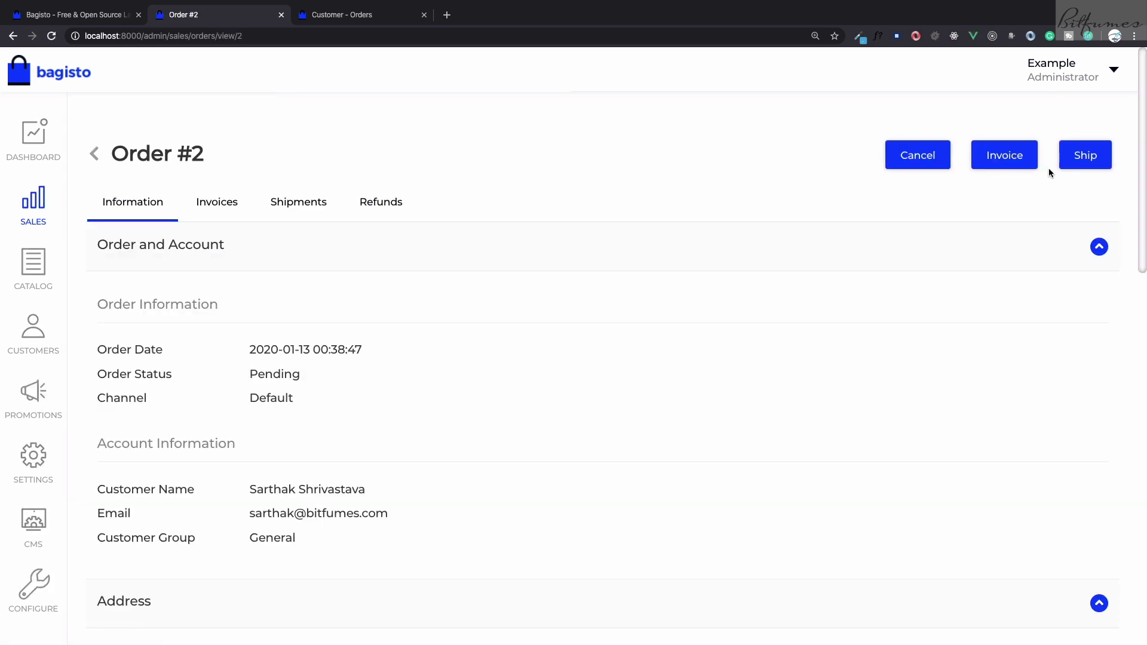
left_click(1066, 160)
scroll(434, 352, "down", 10)
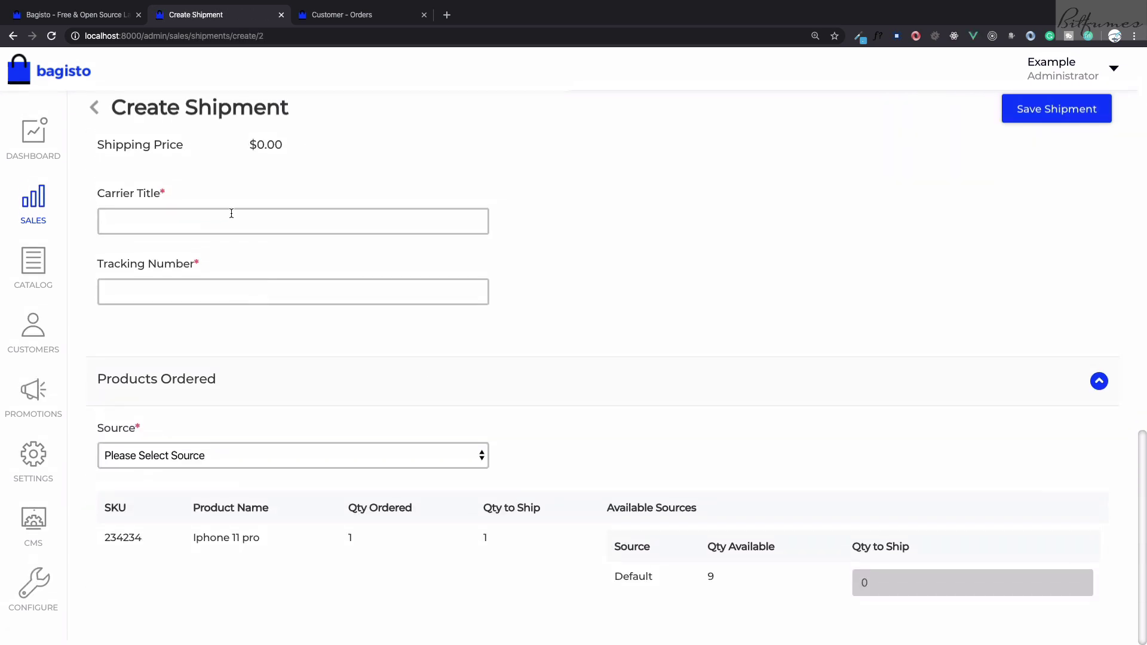
left_click(230, 215)
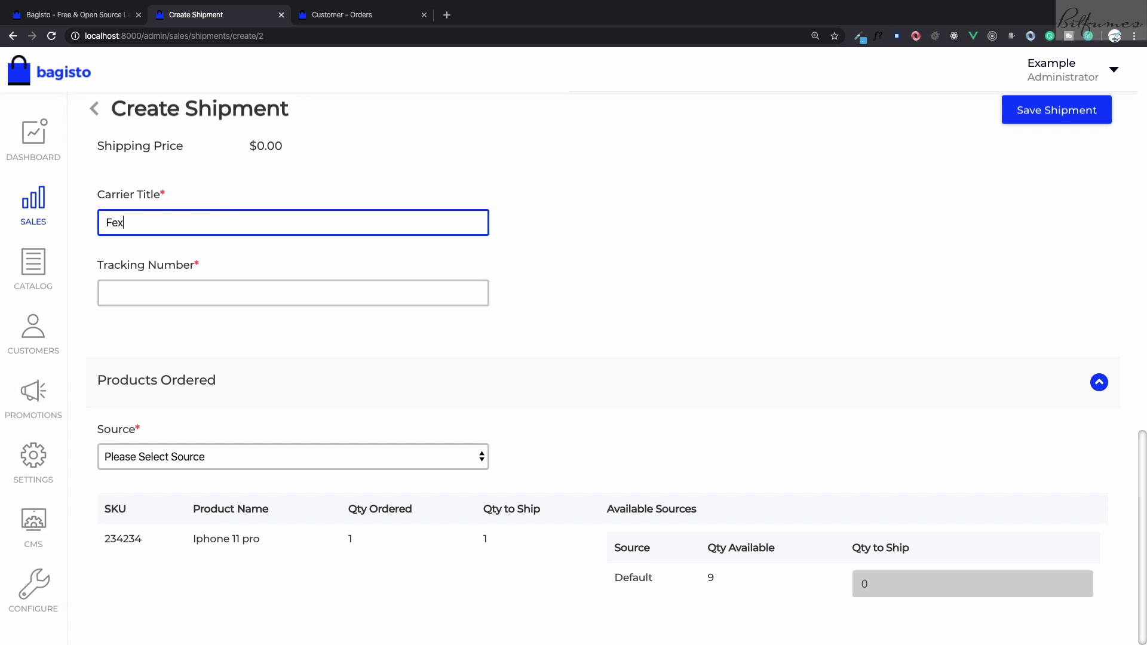
type("FexEx")
key("Tab")
type("E213123123")
Choose Default as the shipping source and review the available stock sources
left_click(203, 456)
left_click(402, 478)
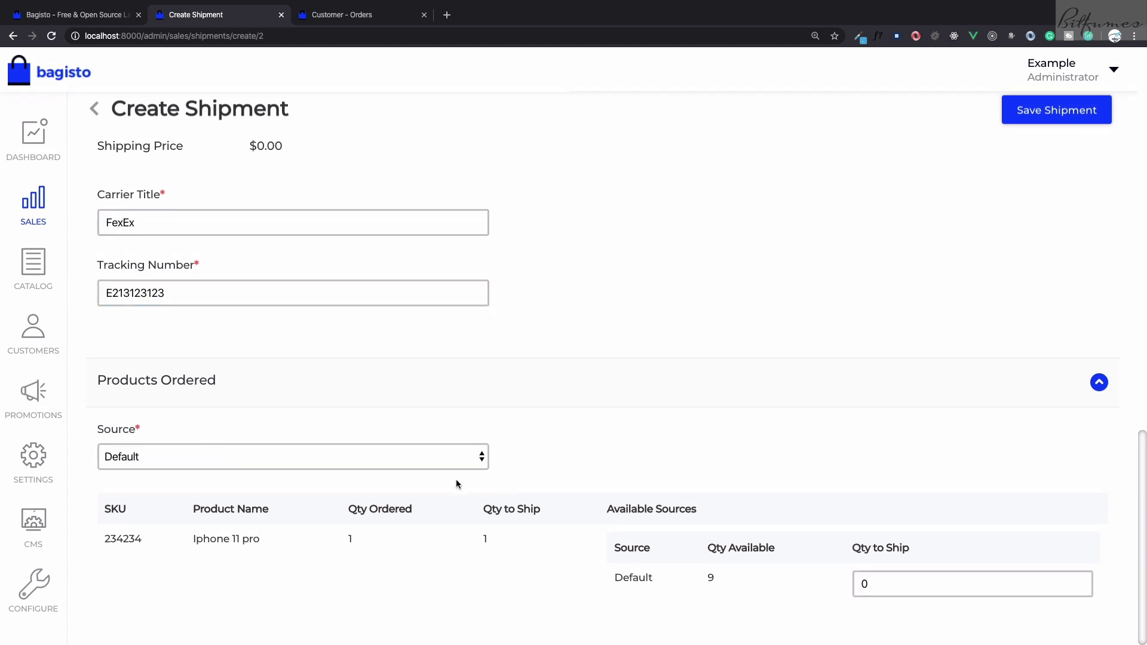
left_click(176, 457)
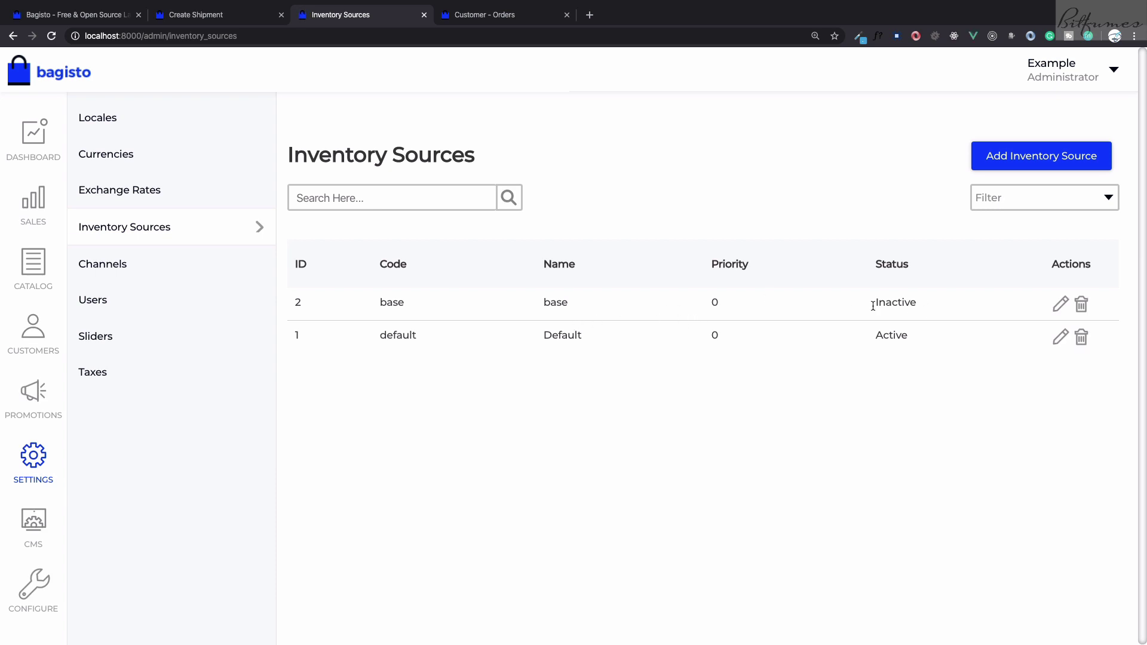
Edit the inactive base inventory source and save it as active
left_click_drag(869, 302, 919, 302)
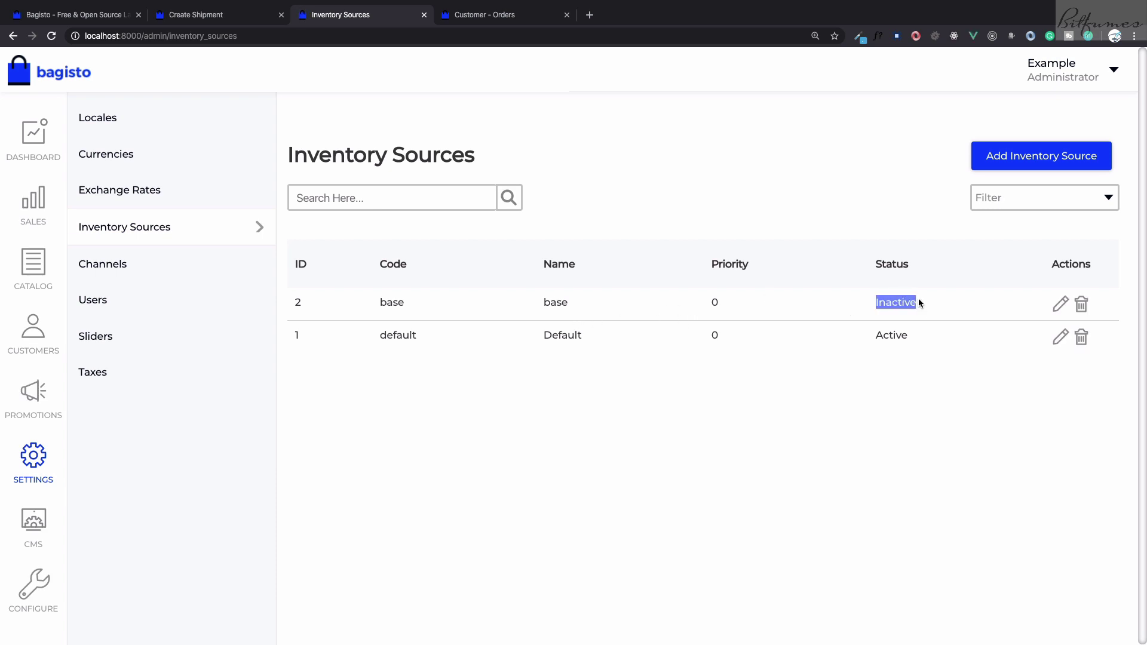
left_click(1060, 305)
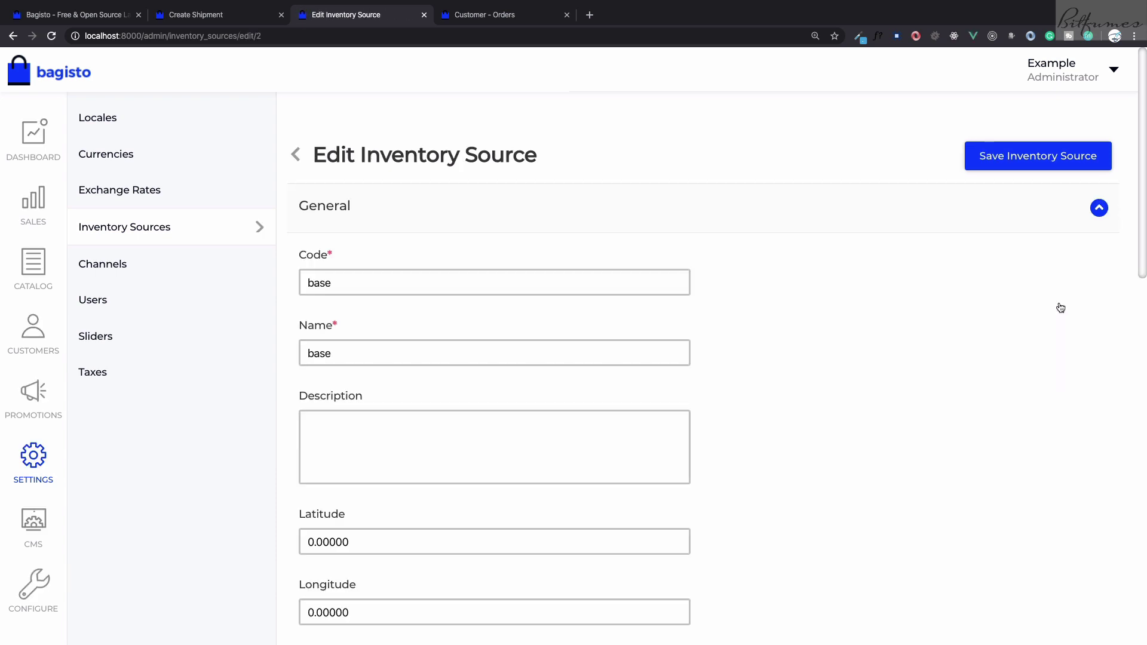
scroll(920, 415, "down", 5)
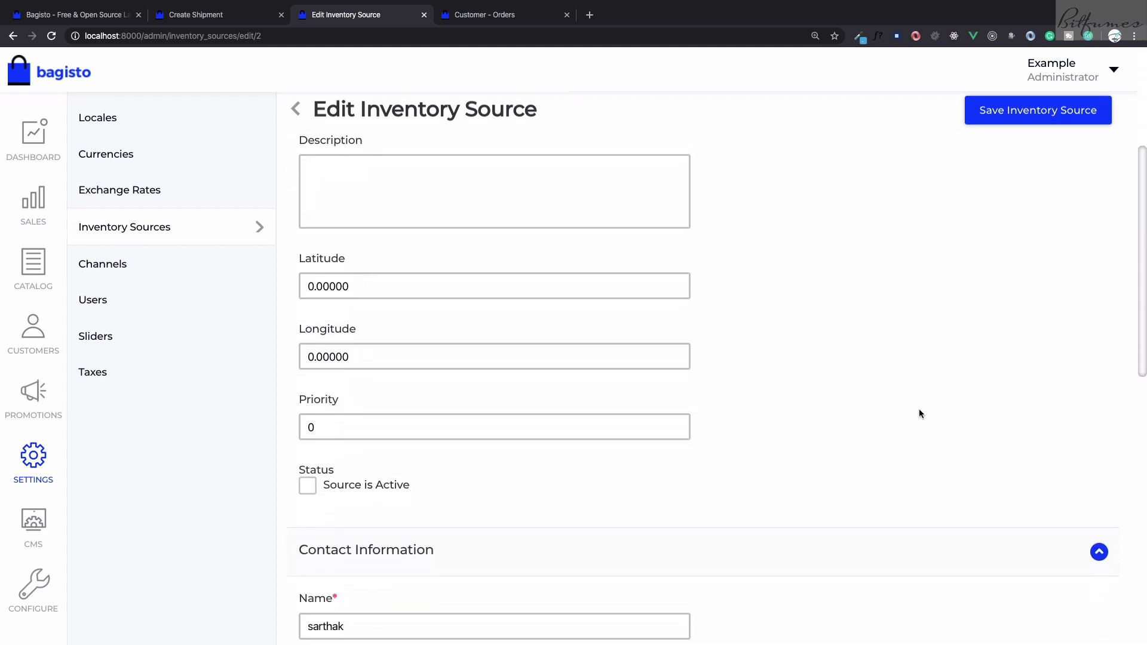
scroll(919, 413, "down", 1)
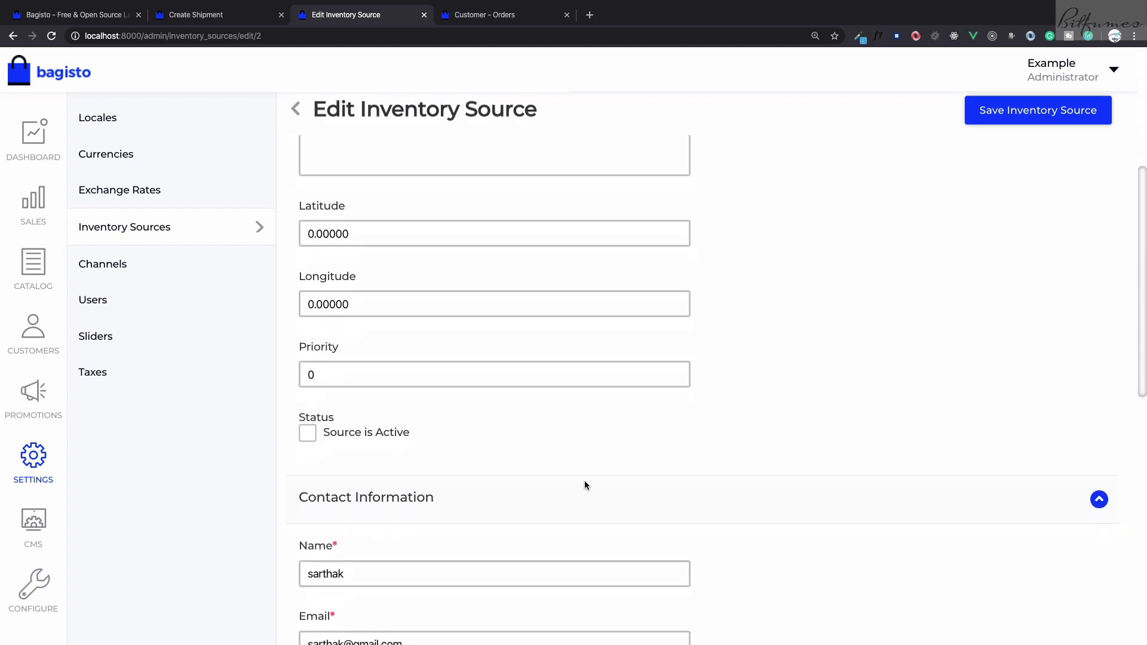
scroll(310, 433, "down", 2)
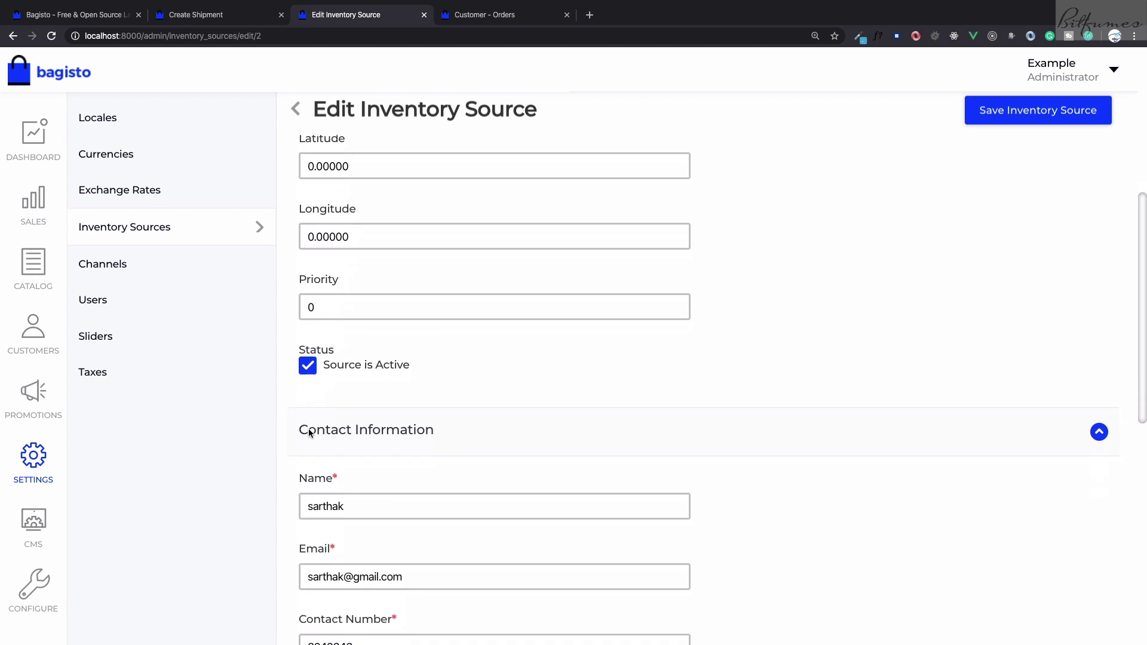
left_click(998, 111)
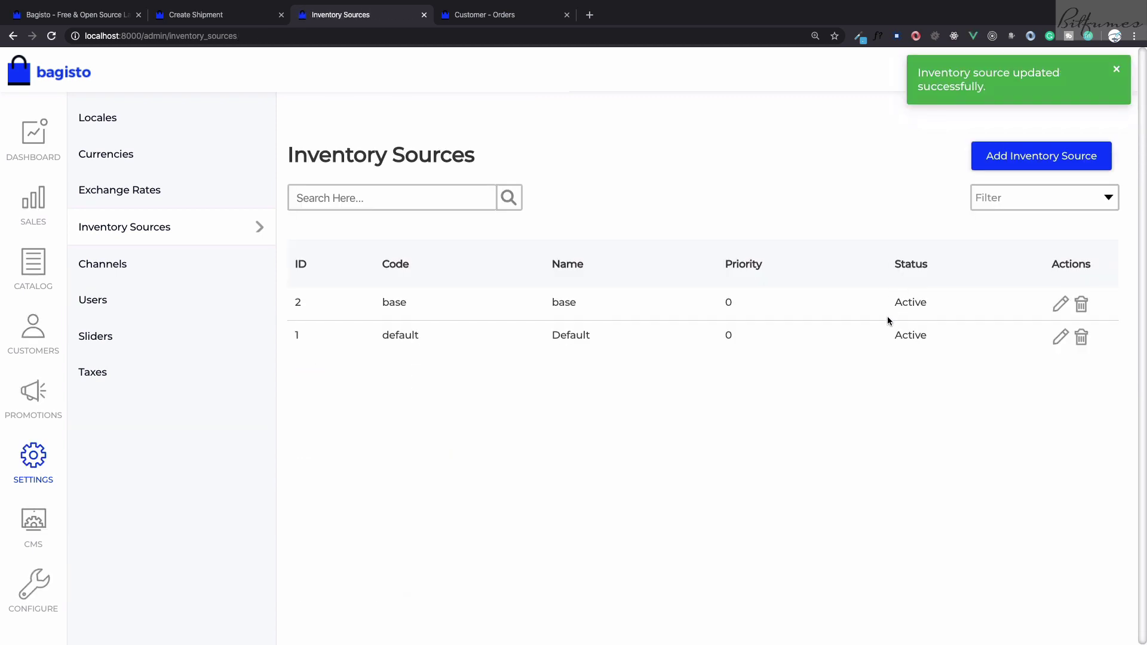
Reload the shipment form, confirm base is still absent from the sources, then open the channels list
key("ctrl+shift+Tab")
key("super+r")
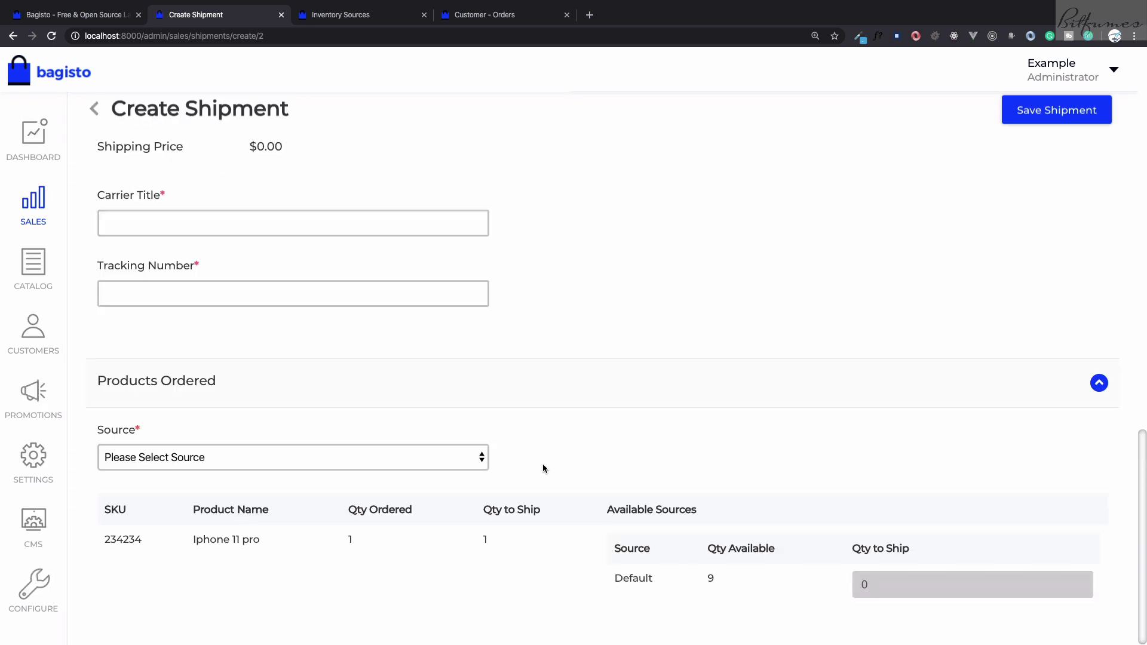
left_click(468, 457)
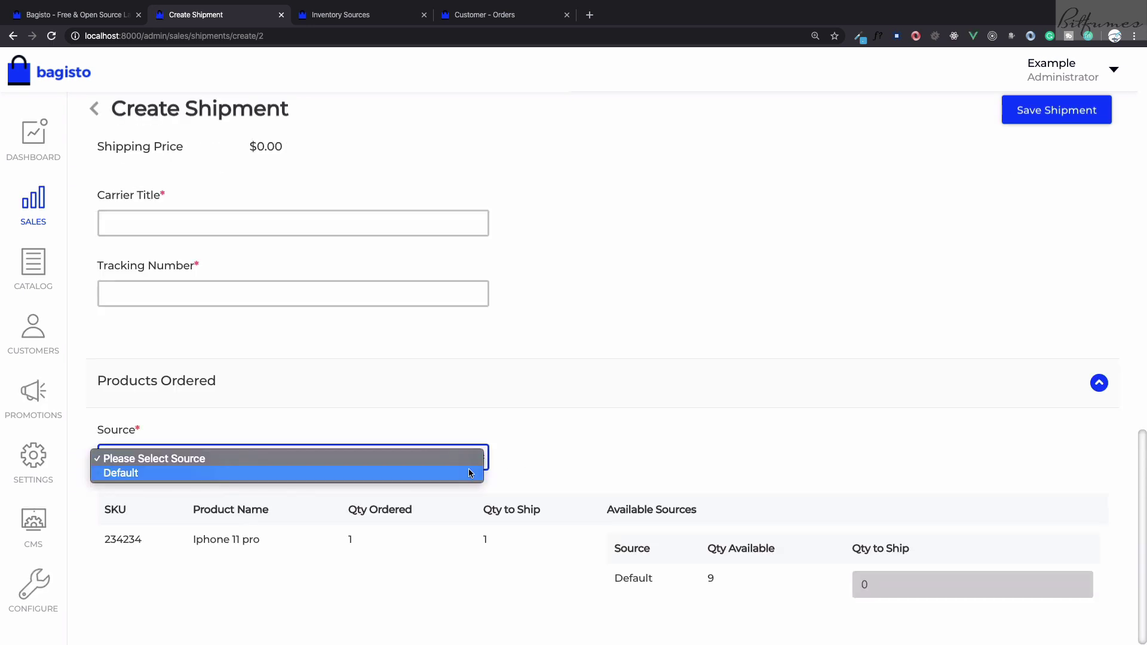
left_click(563, 465)
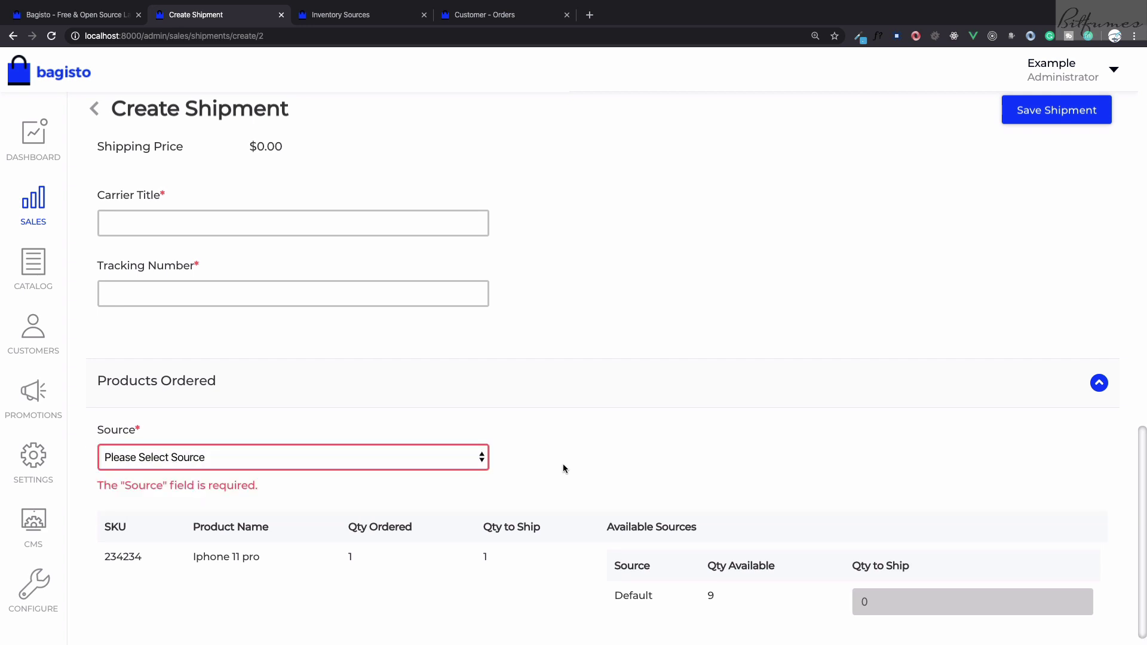
key("ctrl+Tab")
left_click(186, 277)
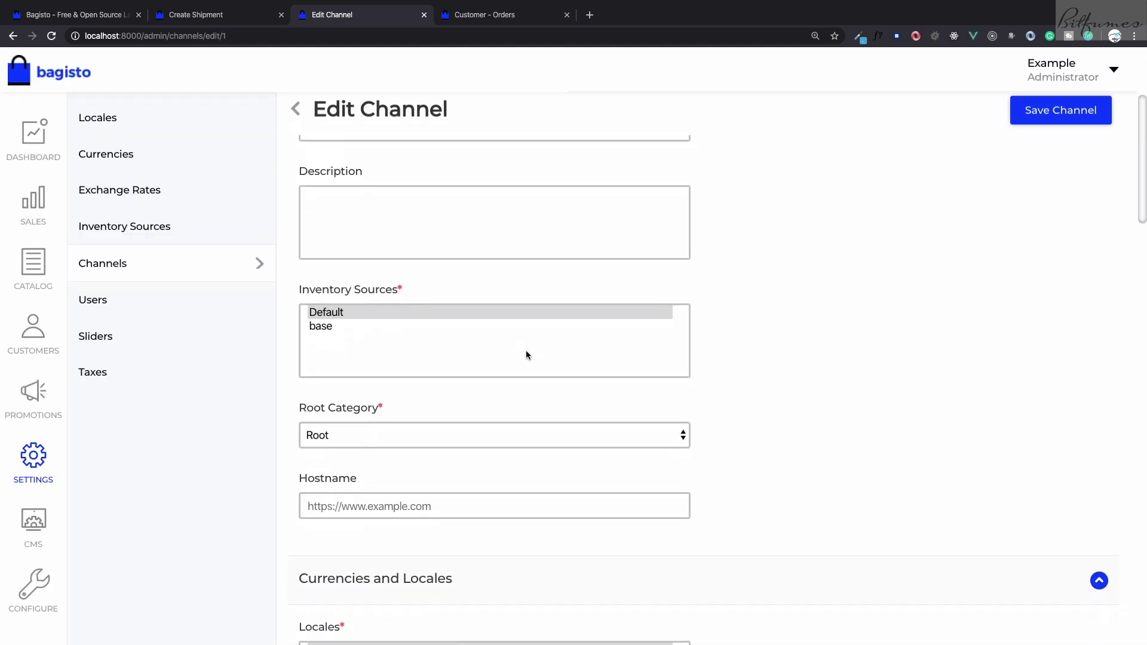
Assign both Default and base as inventory sources of the default channel
left_click(332, 313)
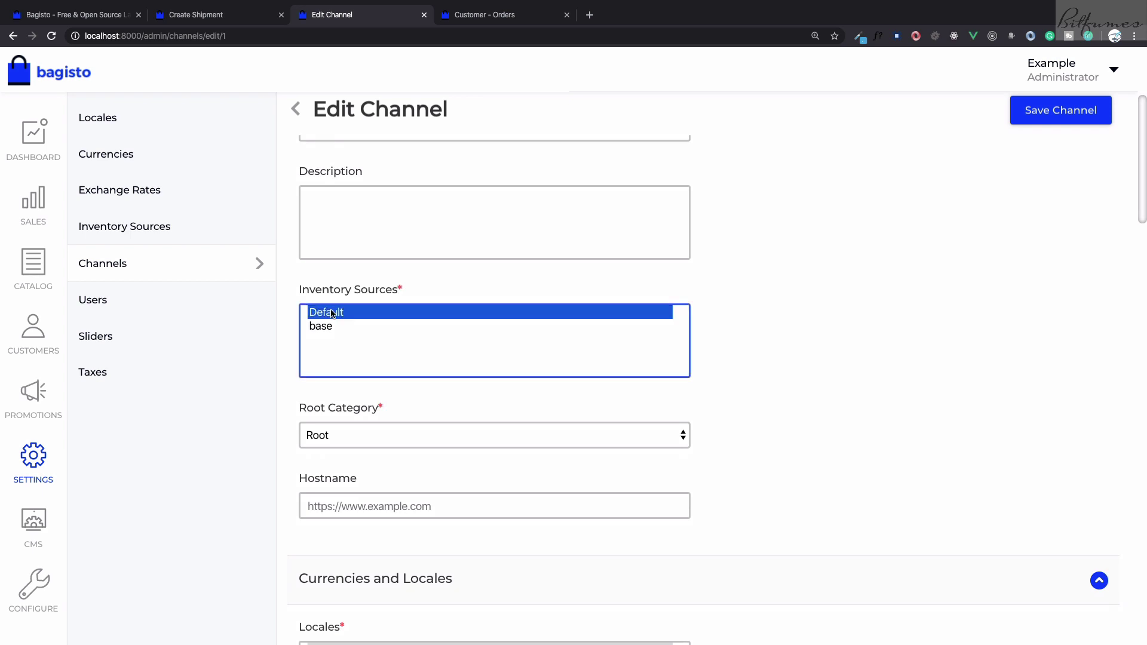
left_click(334, 327, "shift")
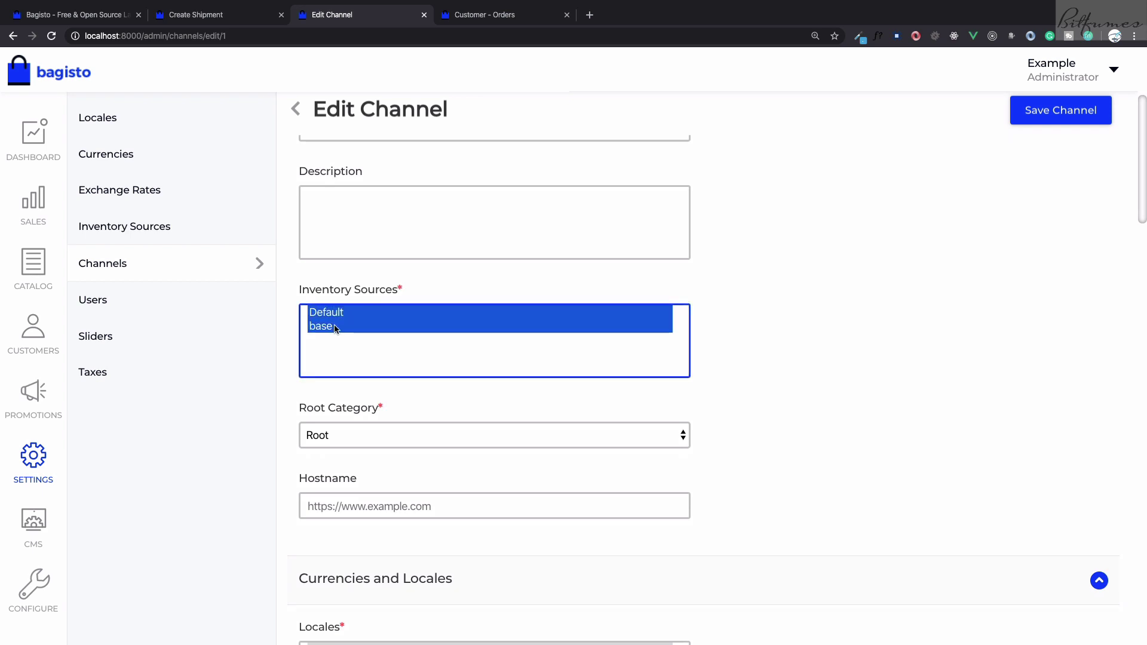
scroll(336, 327, "down", 3)
scroll(365, 338, "up", 1)
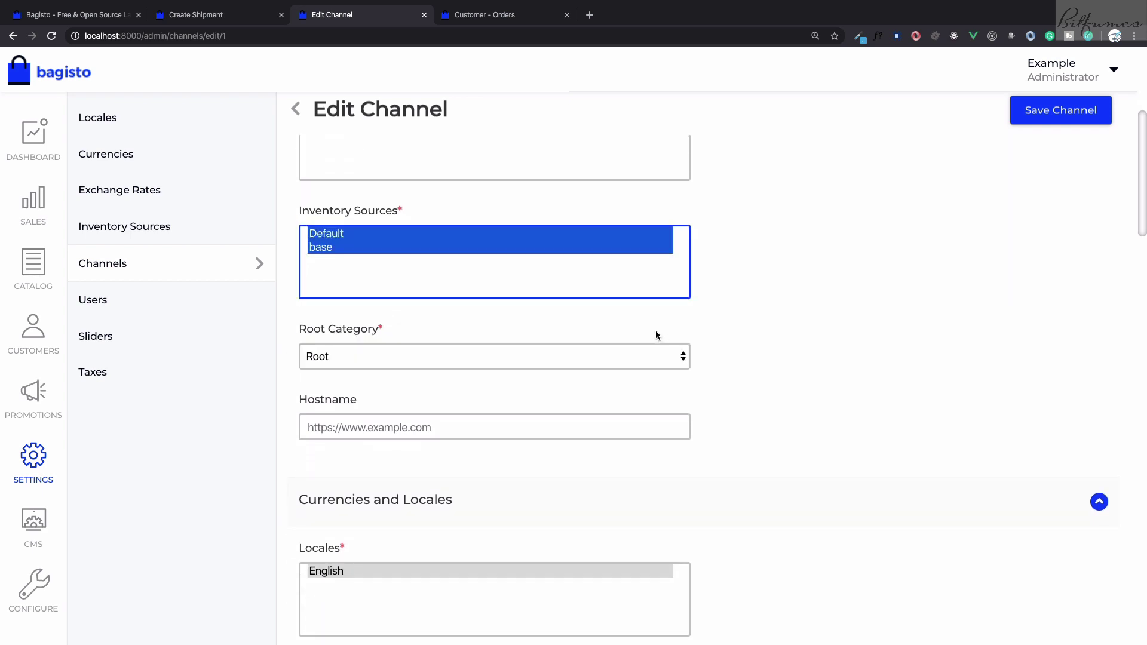
left_click(758, 356)
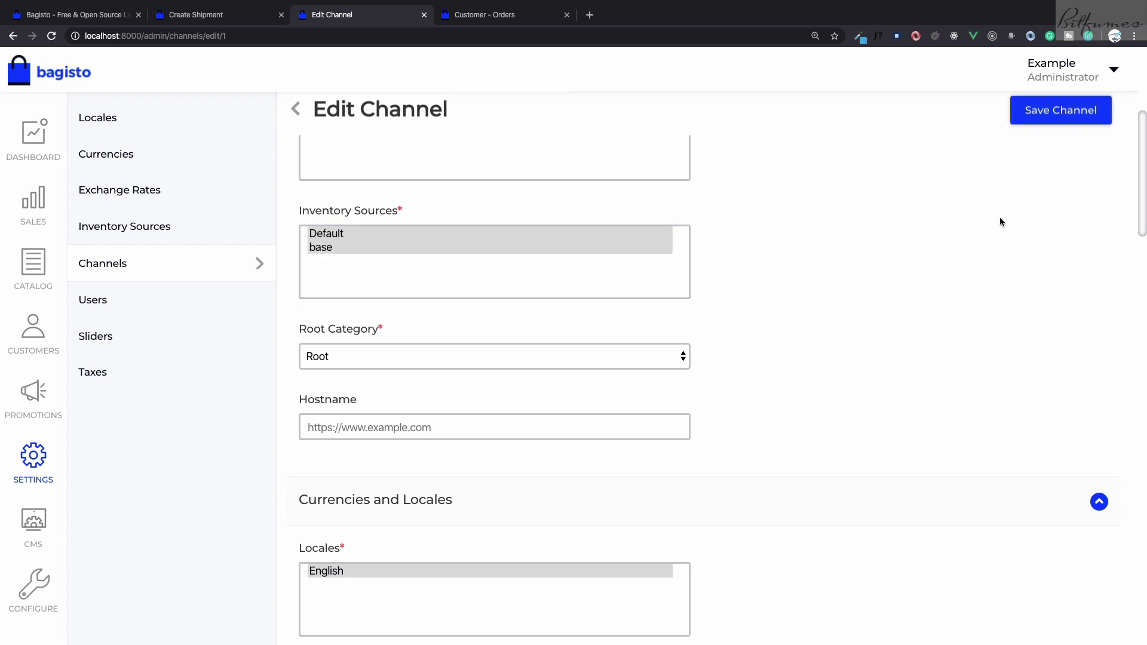
Enter meta title 'chen', description 'ch', keywords 'chennel', and save the channel
scroll(999, 216, "down", 18)
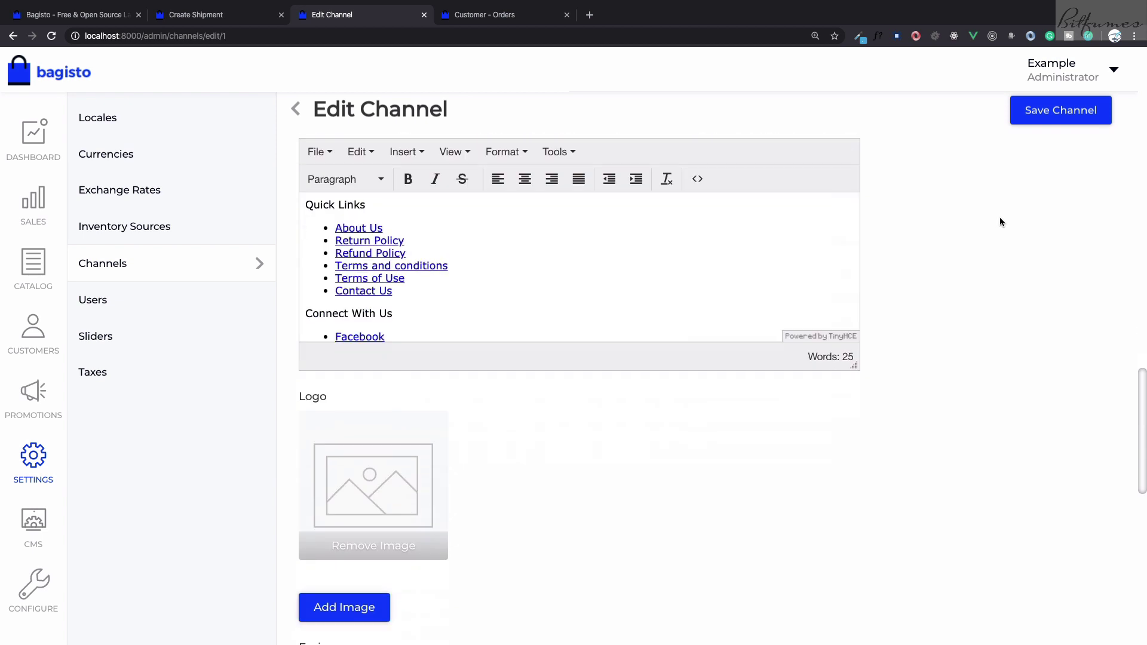
scroll(998, 217, "down", 12)
left_click(635, 290)
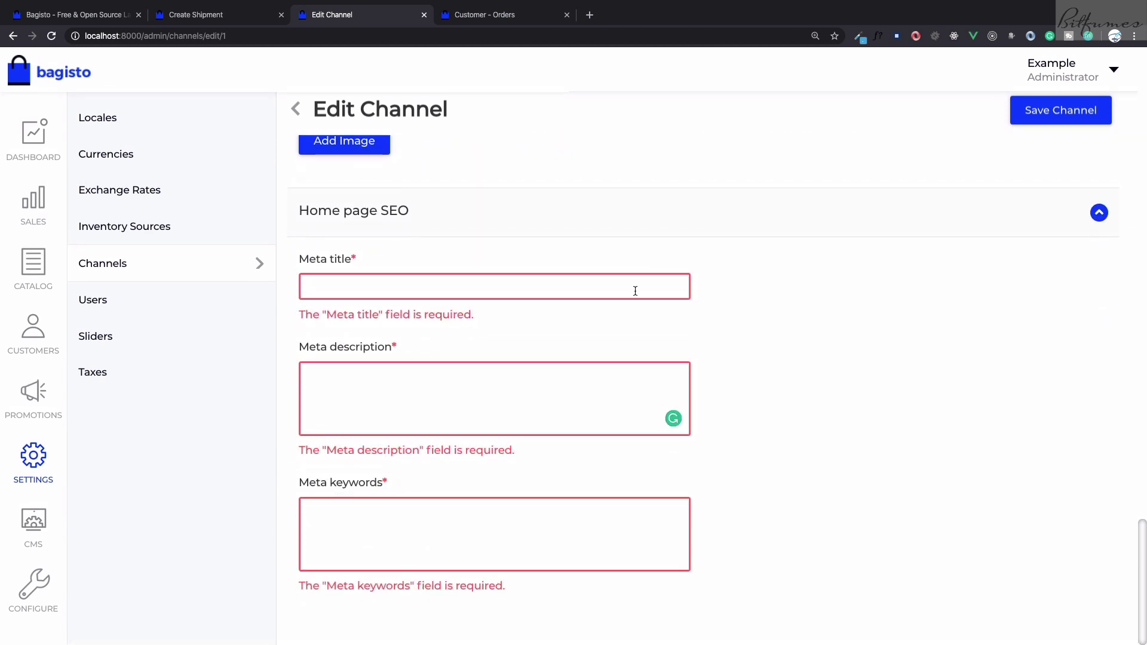
type("chennel")
key("Tab")
type("ch")
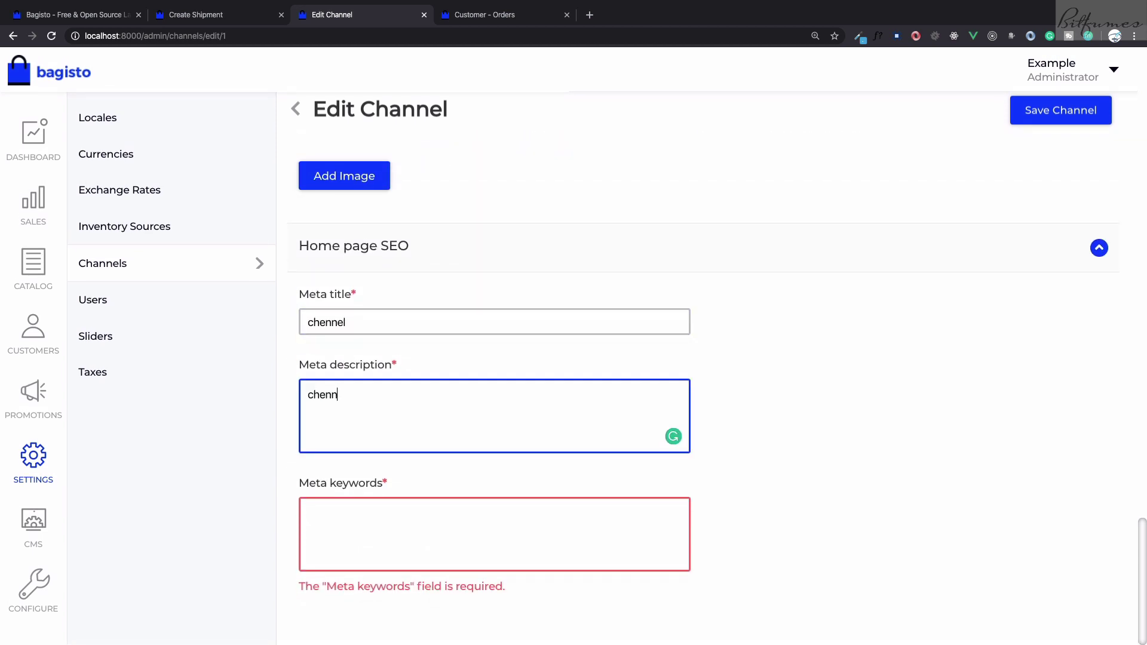
key("Tab")
type("chennel")
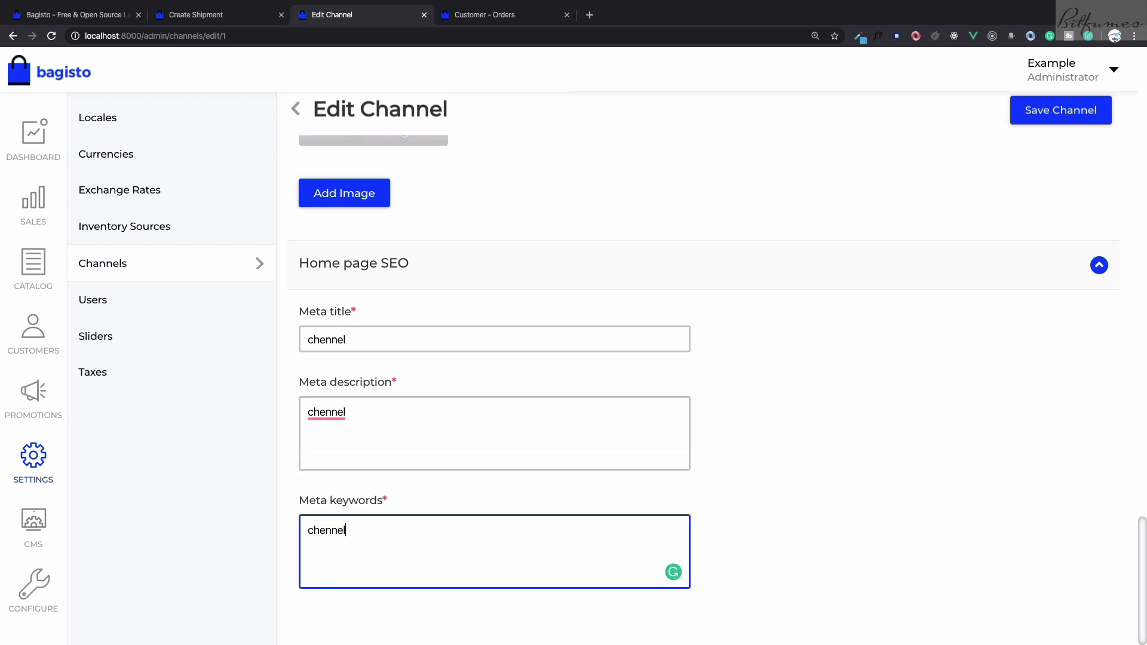
scroll(836, 205, "up", 15)
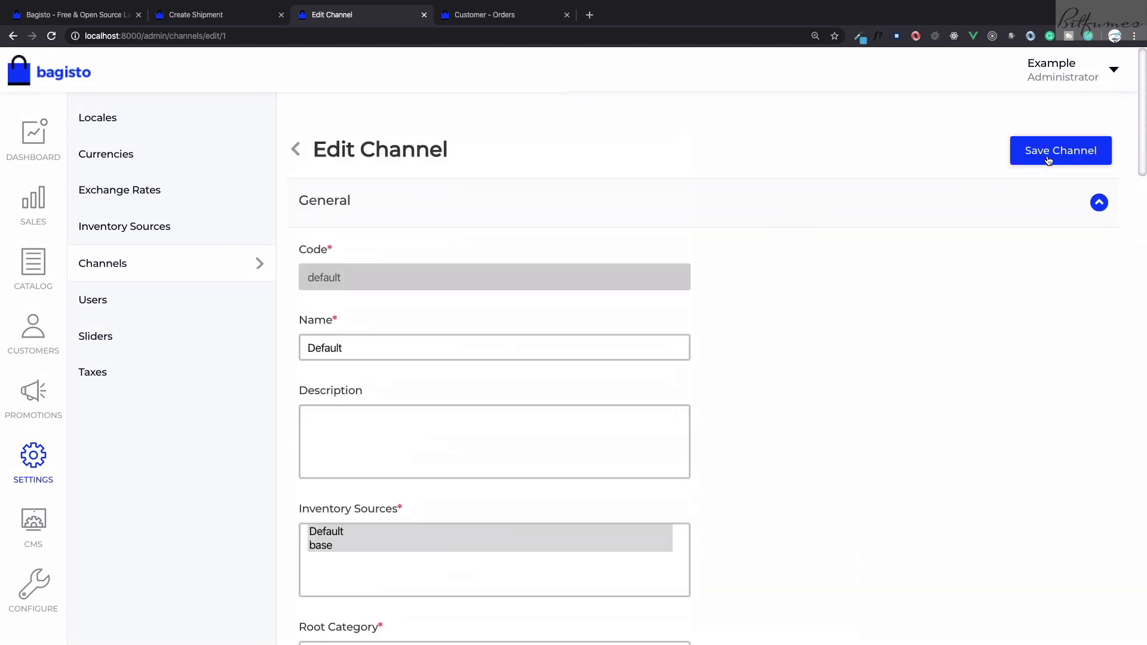
left_click(1048, 154)
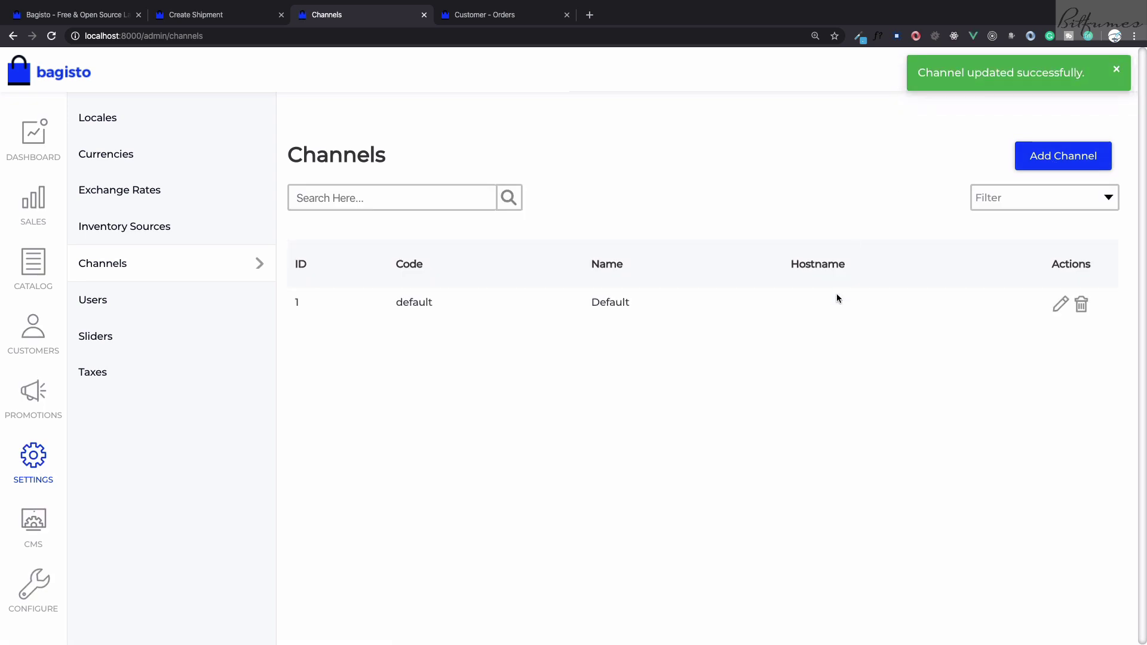
Reload the shipment form and choose base as the shipping source
key("ctrl+shift+Tab")
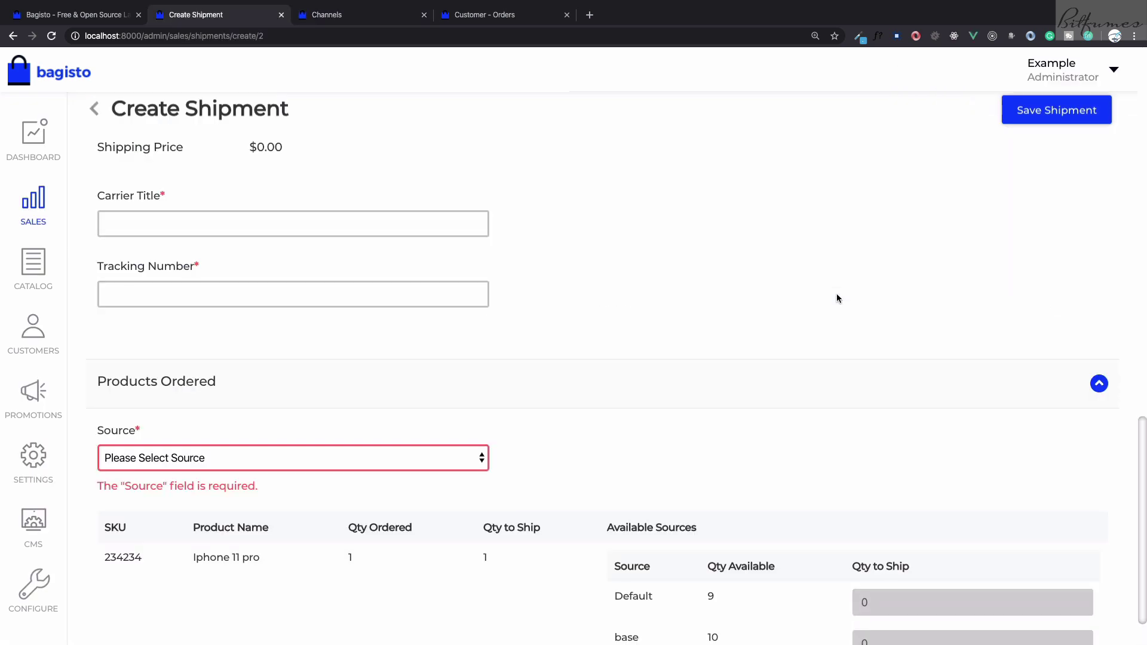
key("ctrl+r")
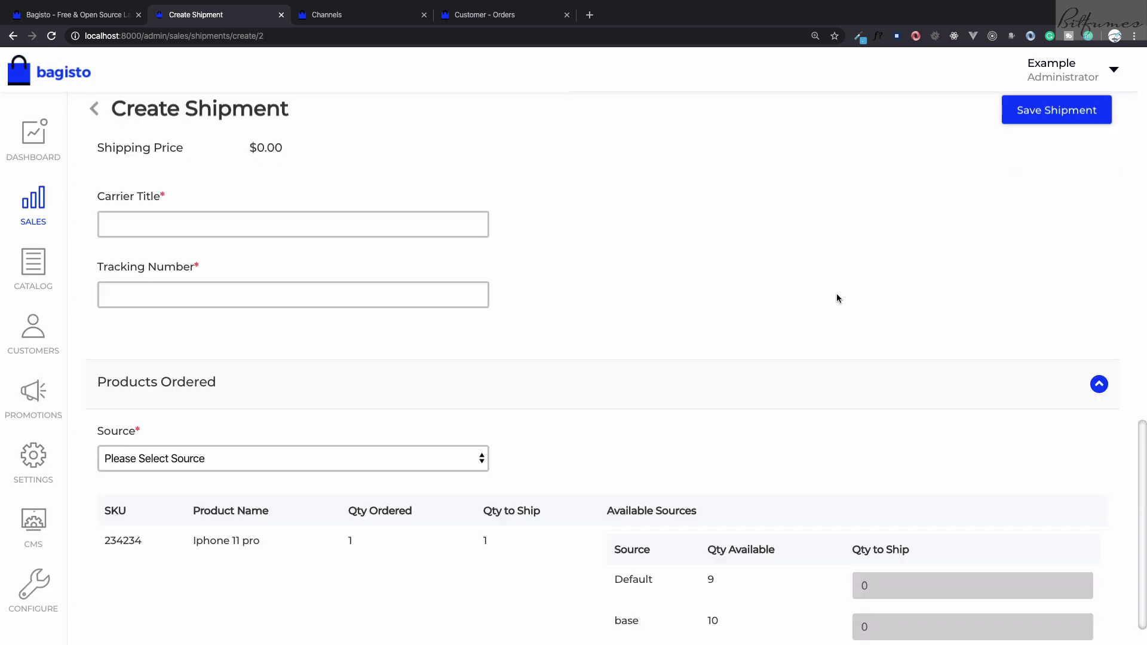
left_click(465, 468)
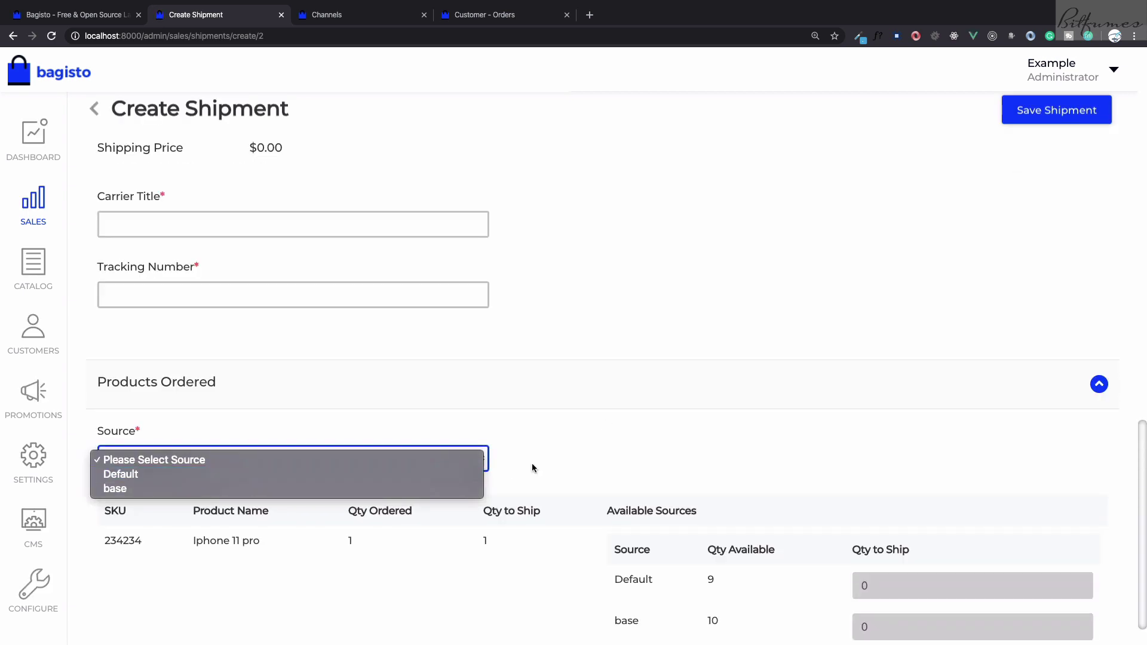
left_click(437, 485)
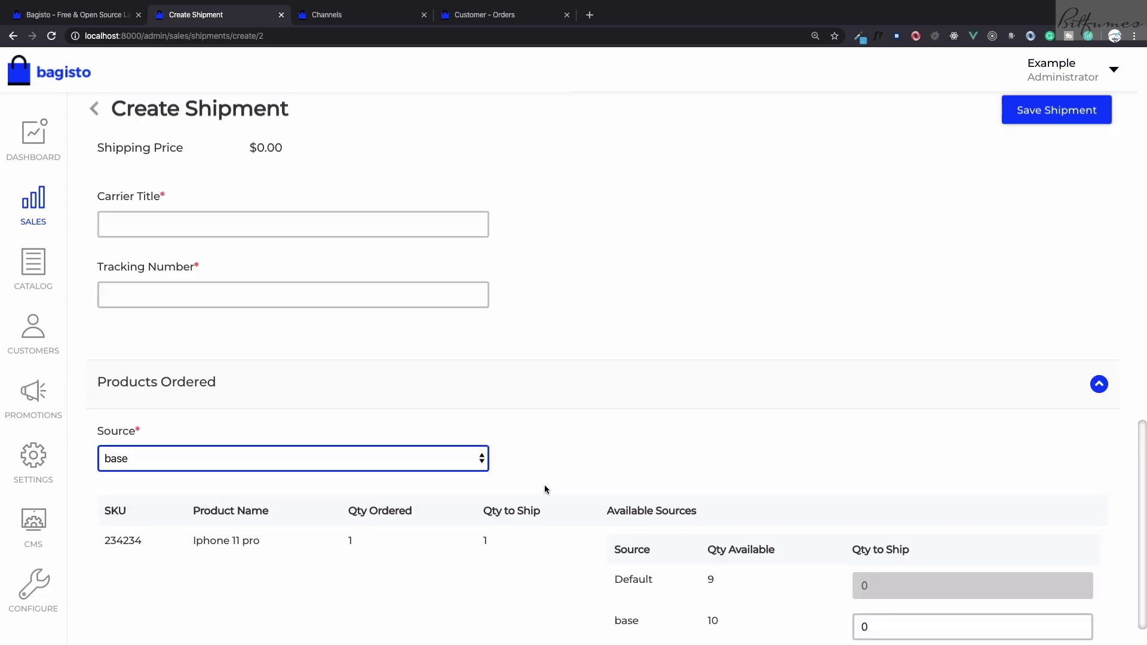
Set the base source's quantity to ship to 1
scroll(593, 488, "down", 1)
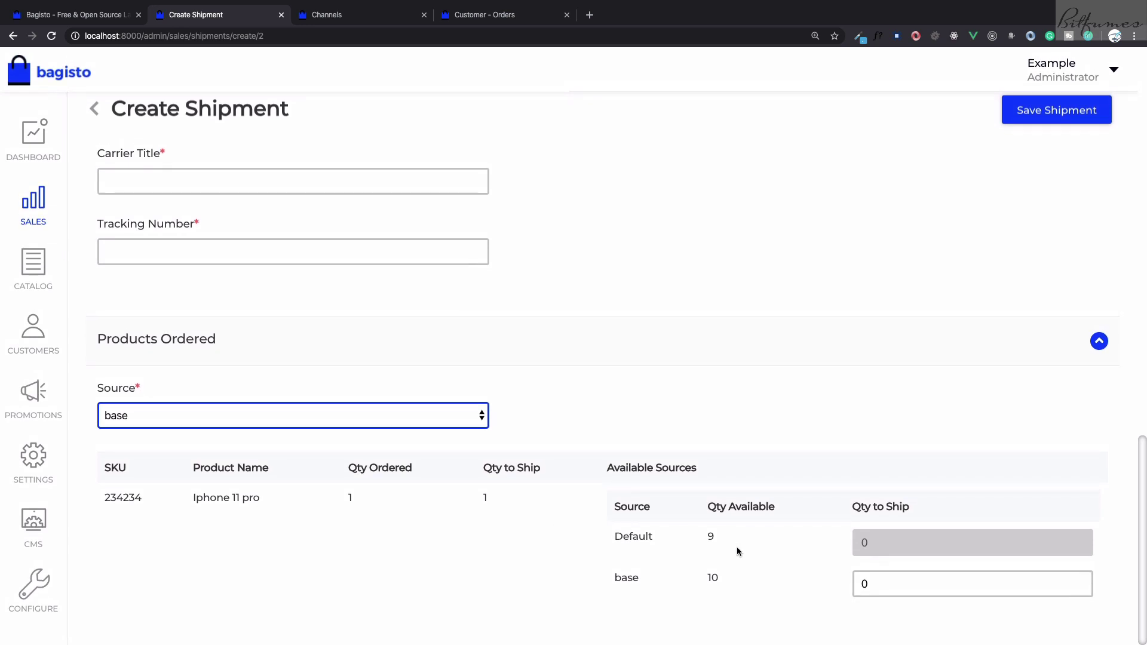
left_click_drag(614, 537, 811, 539)
left_click_drag(899, 533, 770, 575)
left_click(860, 580)
double_click(883, 544)
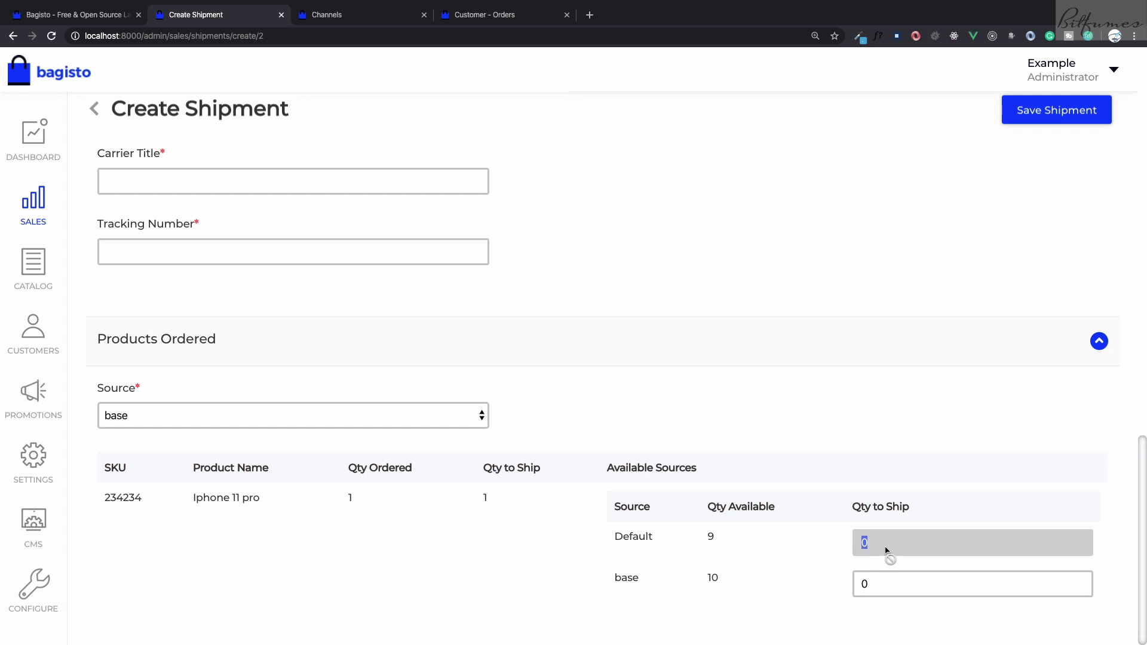
left_click(880, 588)
left_click_drag(719, 599, 537, 582)
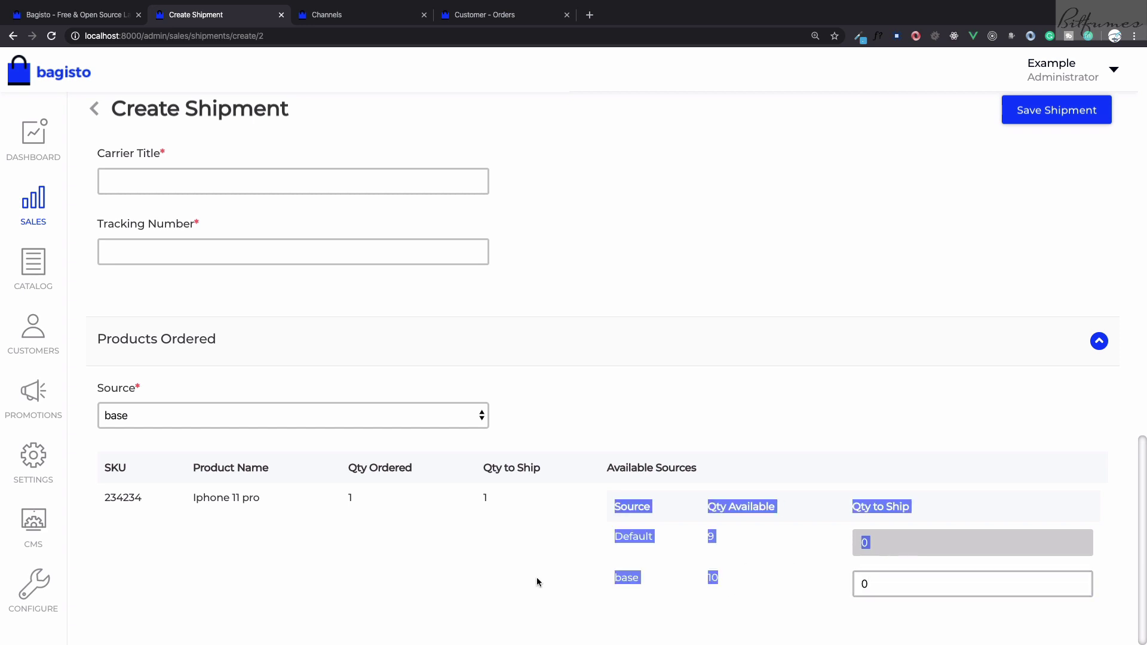
left_click(879, 577)
key("BackSpace")
type("1")
left_click(1075, 120)
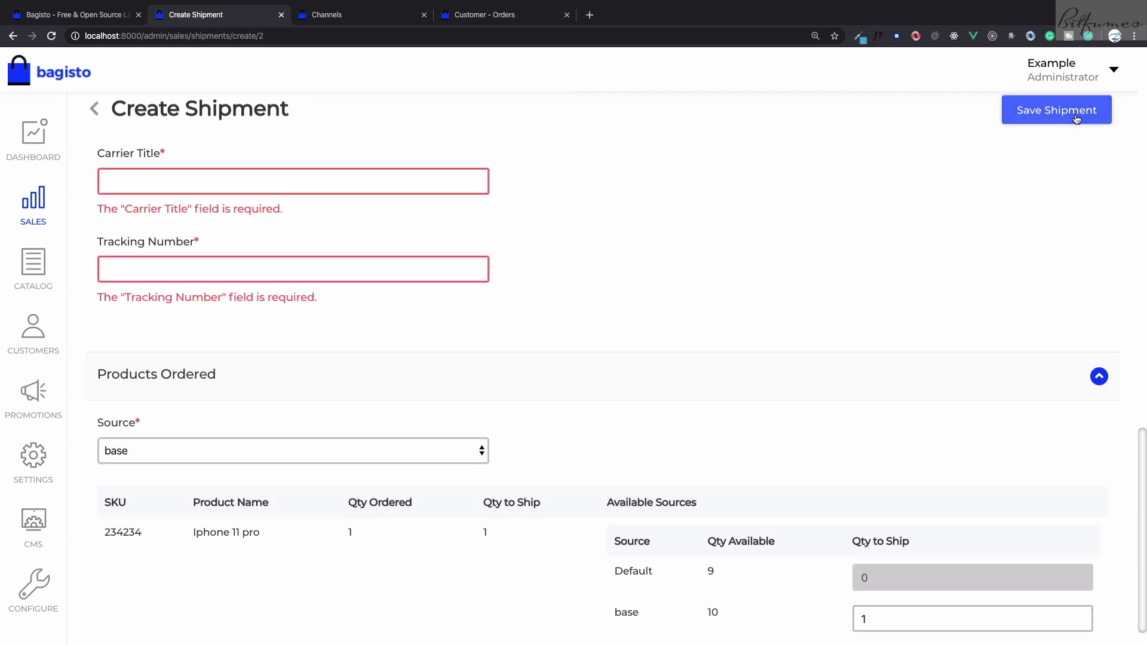
Enter carrier FedEx and tracking number E34343, then save the shipment
left_click(106, 181)
type("De")
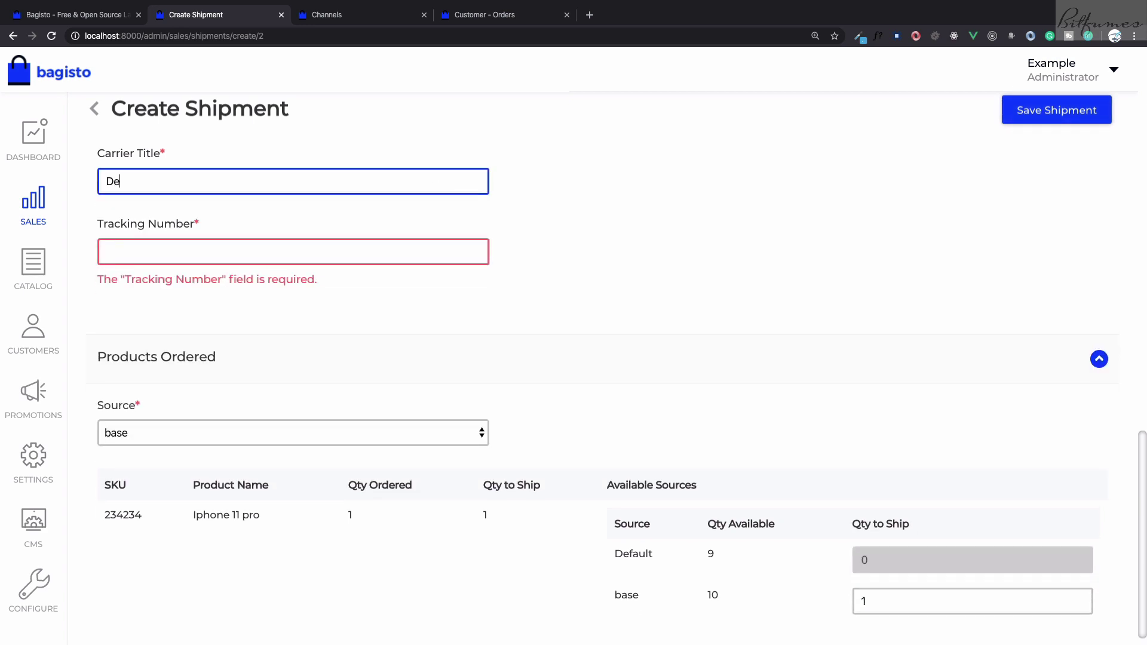
key("BackSpace")
key("BackSpace")
type("FedEx")
key("Tab")
type("E")
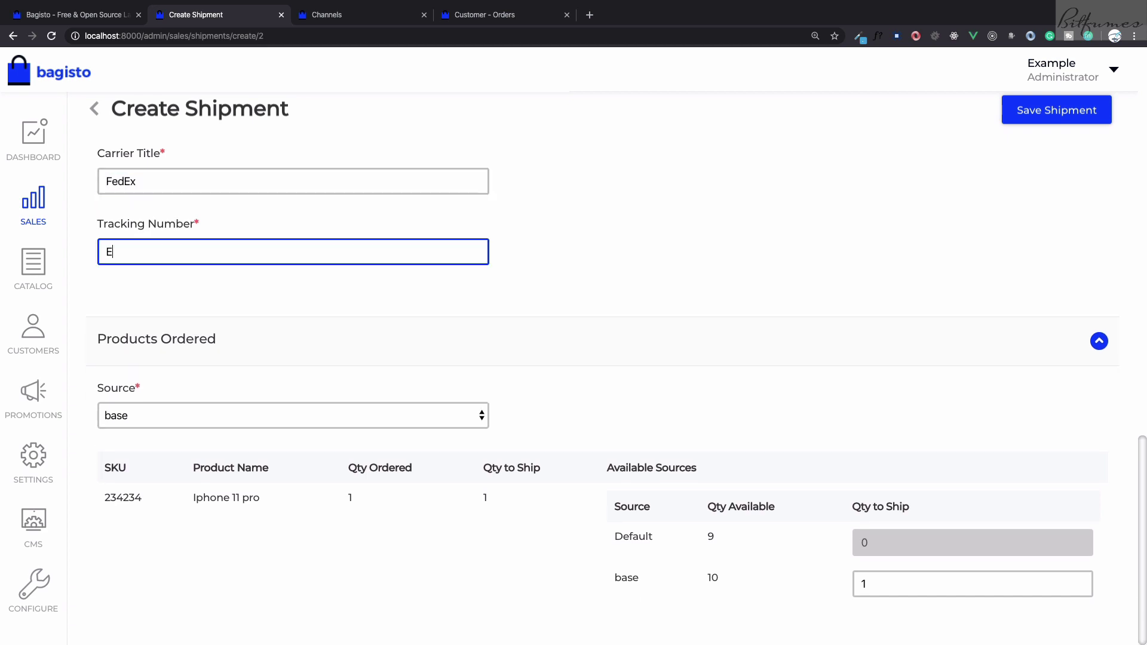
type("34343")
left_click(1047, 113)
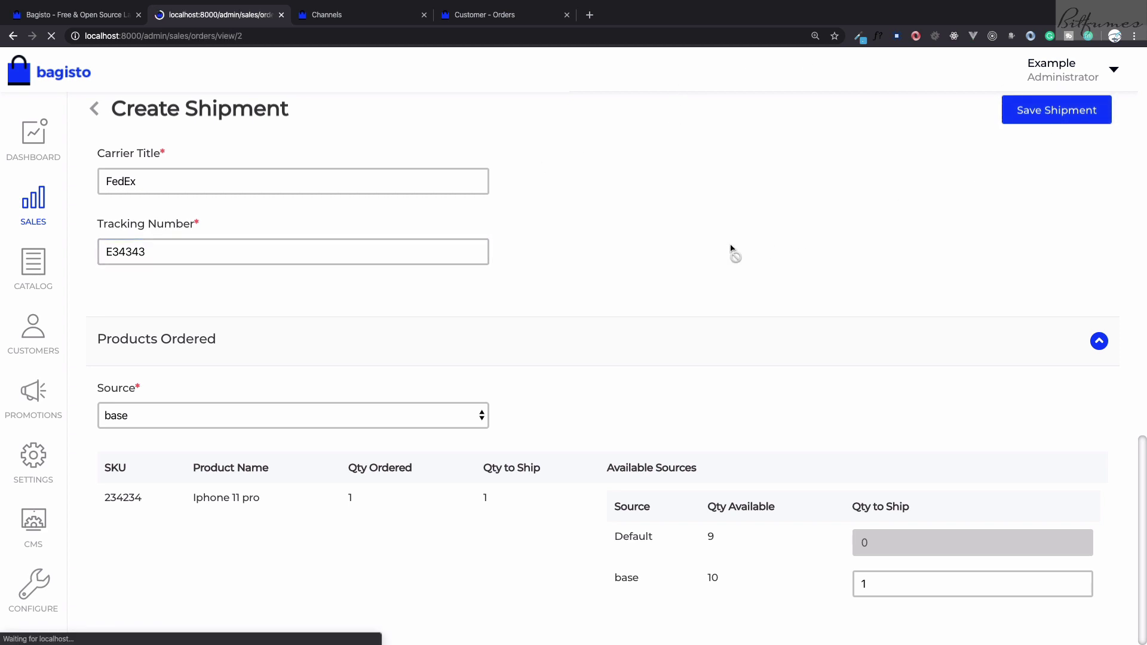
Scroll through the Order #2 page after the shipment-created confirmation, then back up
scroll(728, 249, "down", 10)
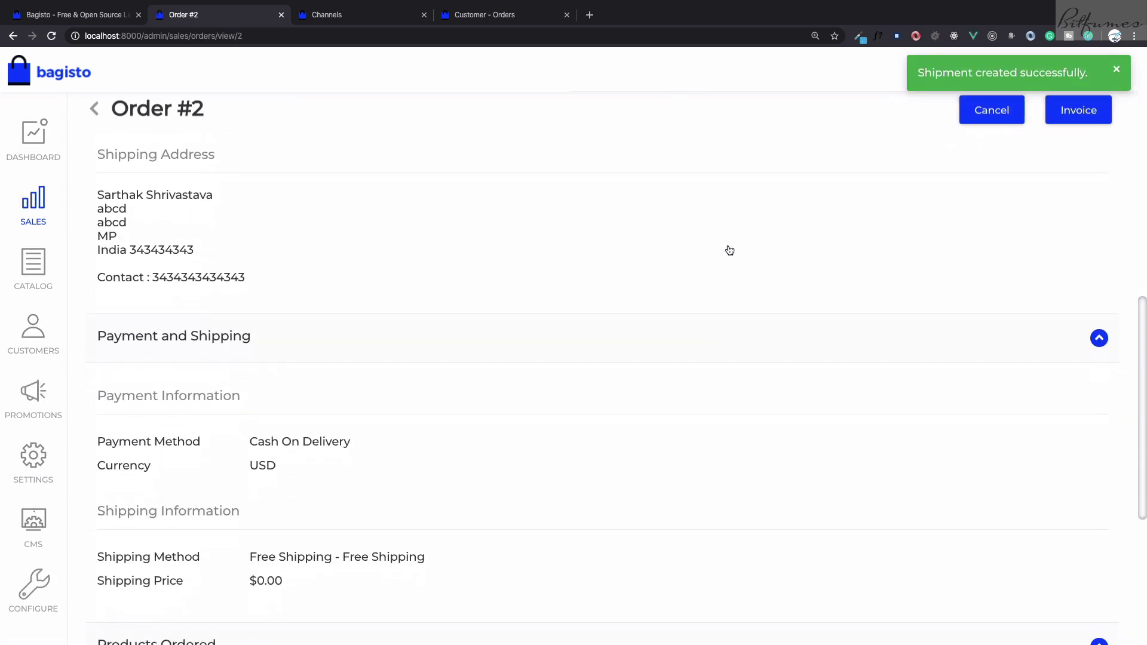
scroll(729, 248, "down", 5)
scroll(728, 248, "up", 15)
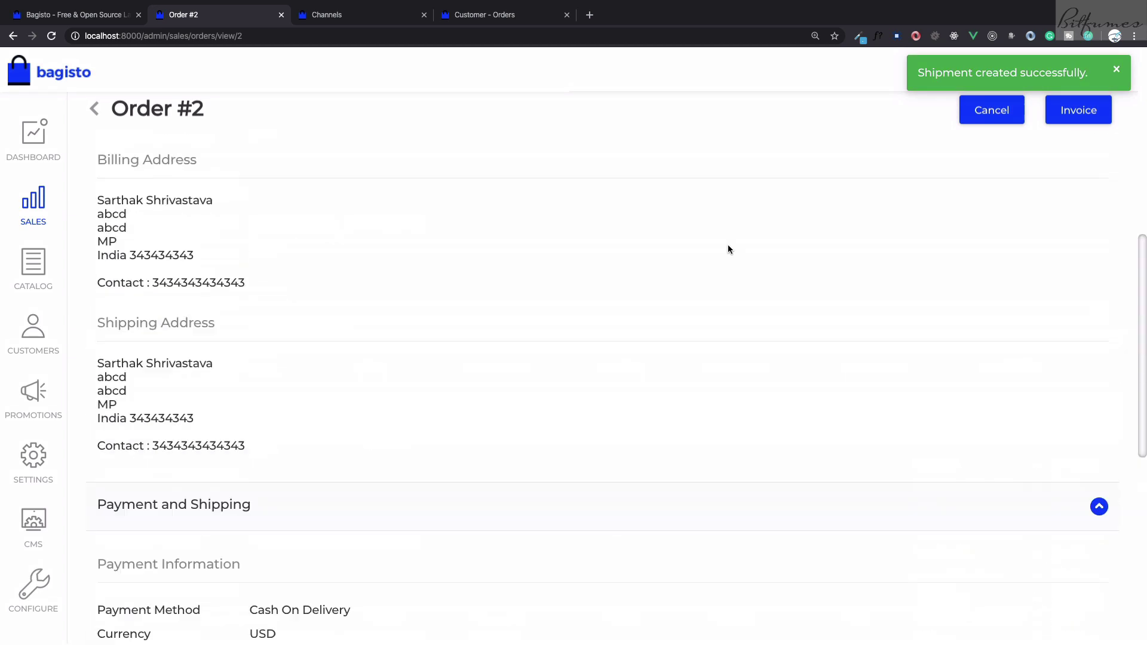